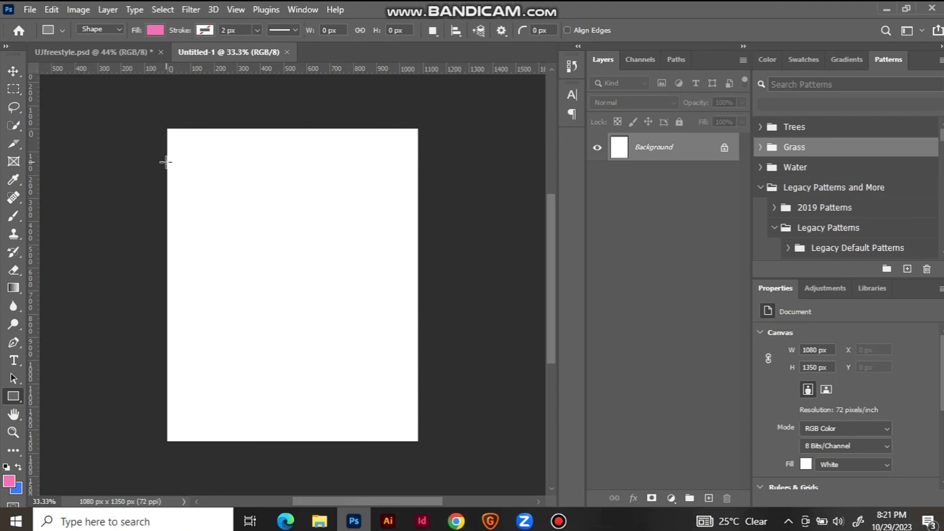
# Step: Draw a pink 1080 x 1080 px square and centre it horizontally and vertically on the canvas
pyautogui.moveTo(165, 161); pyautogui.dragTo(416, 449)
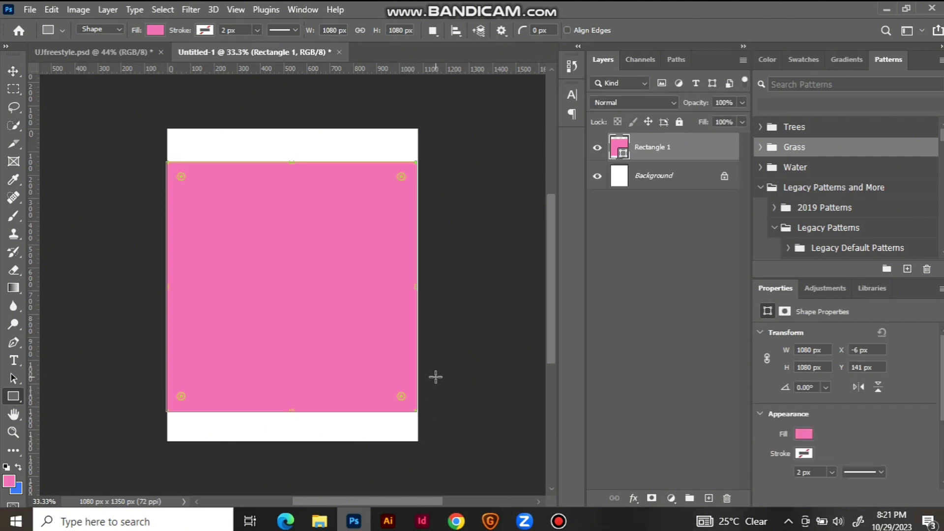
pyautogui.press('v')
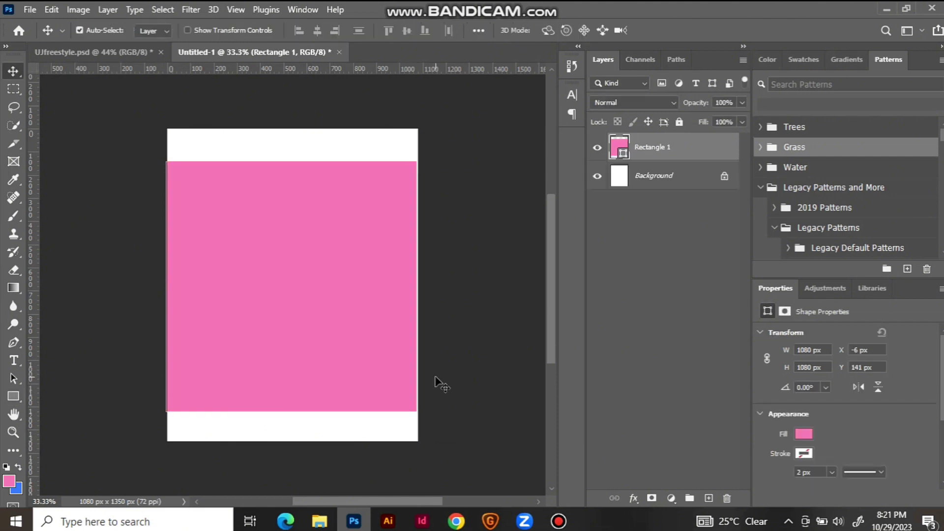
pyautogui.keyDown('shift'); pyautogui.click(654, 177); pyautogui.keyUp('shift')
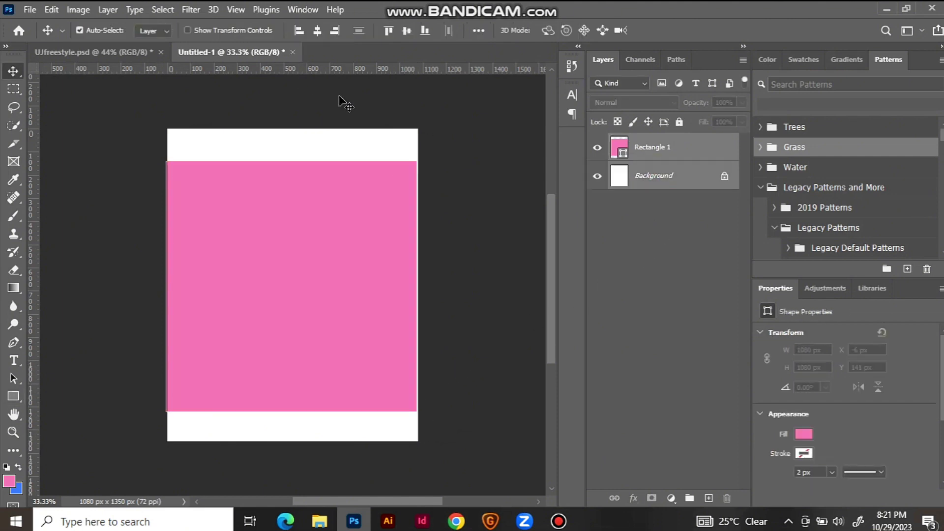
pyautogui.click(317, 30)
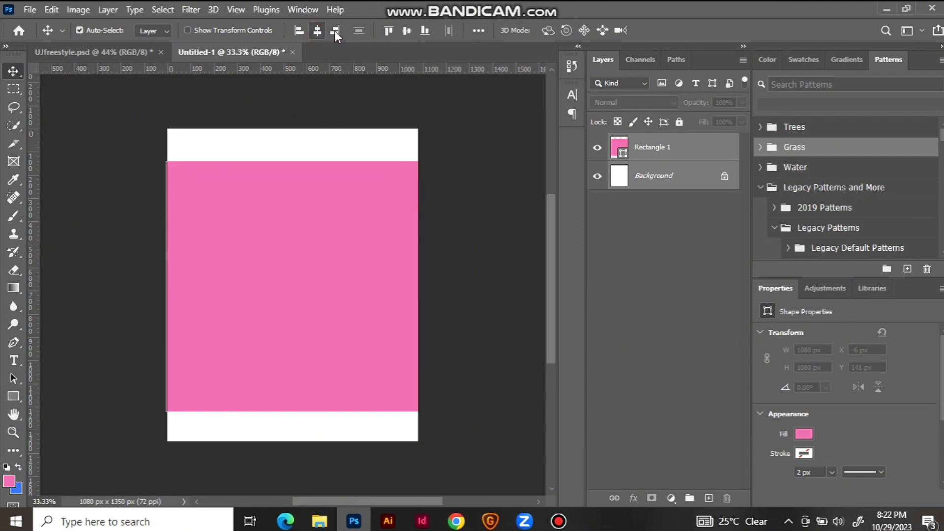
pyautogui.click(406, 31)
# Step: Place horizontal guides along the pink square's top and bottom edges and delete the square
pyautogui.moveTo(341, 70); pyautogui.dragTo(345, 158)
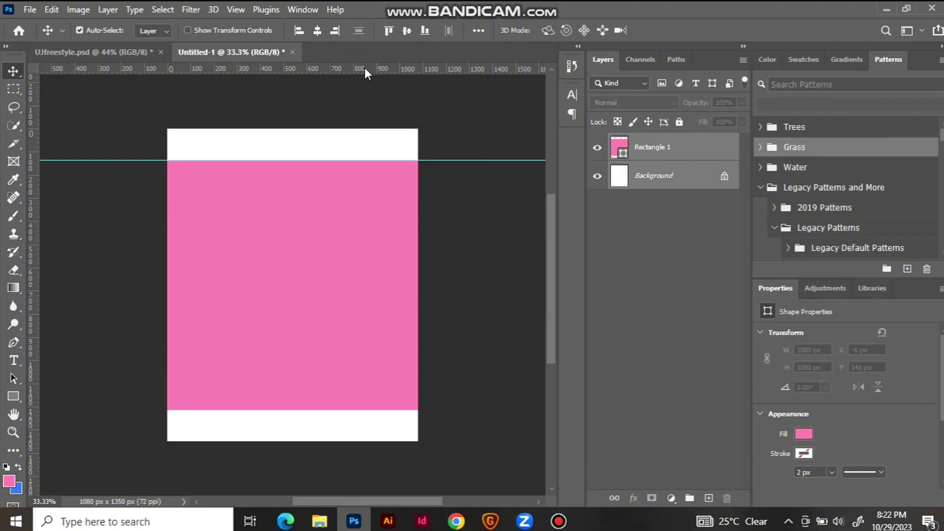
pyautogui.moveTo(364, 68); pyautogui.dragTo(357, 410)
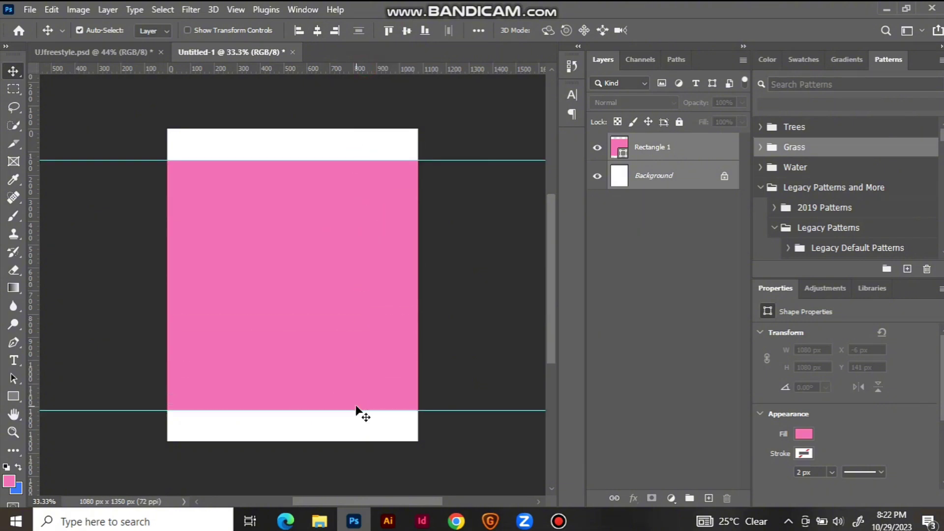
pyautogui.click(657, 149)
pyautogui.press('Delete')
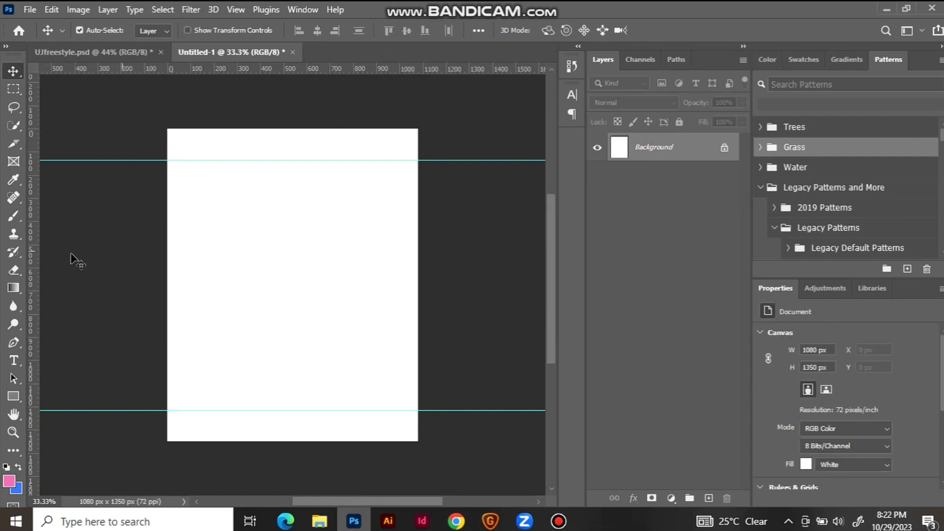
# Step: Add two vertical margin guides about 90 px inside the canvas's left and right edges
pyautogui.moveTo(34, 250); pyautogui.dragTo(189, 255)
pyautogui.moveTo(36, 261); pyautogui.dragTo(395, 249)
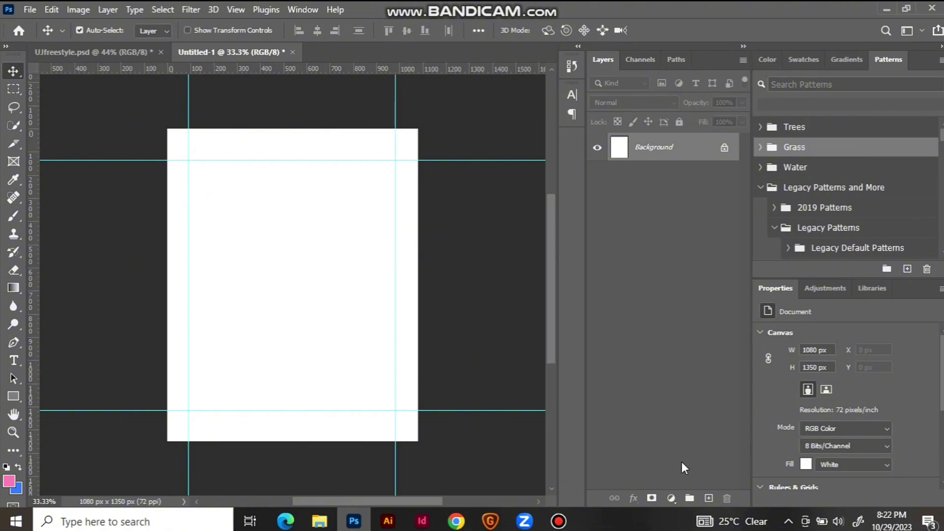
# Step: Fill a new layer with a diagonal pink-to-blue linear gradient from upper left to lower right and convert it to a smart object
pyautogui.click(708, 498)
pyautogui.press('g')
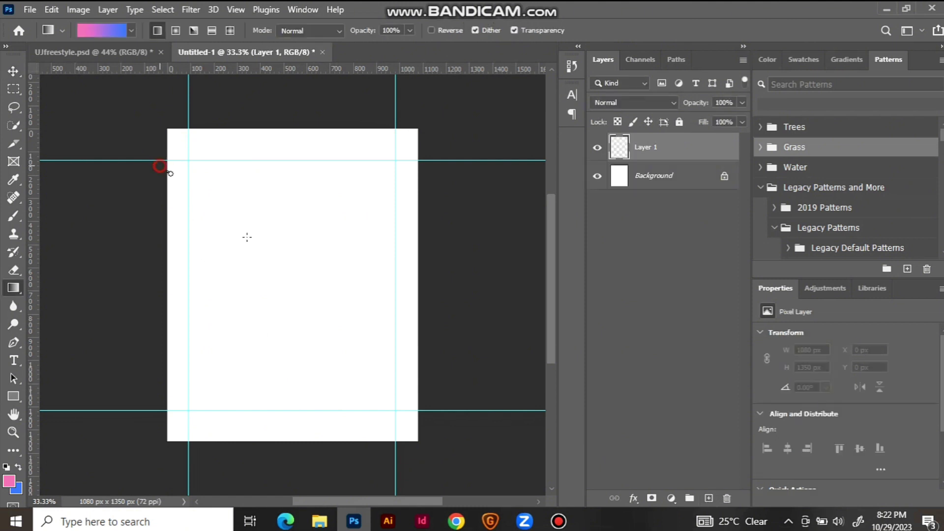
pyautogui.moveTo(167, 171); pyautogui.dragTo(428, 394)
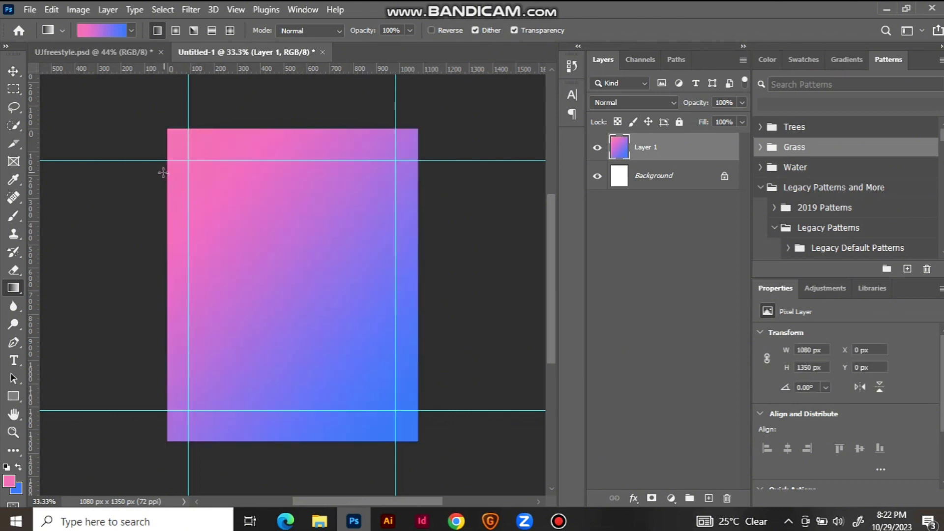
pyautogui.moveTo(163, 173); pyautogui.dragTo(451, 409)
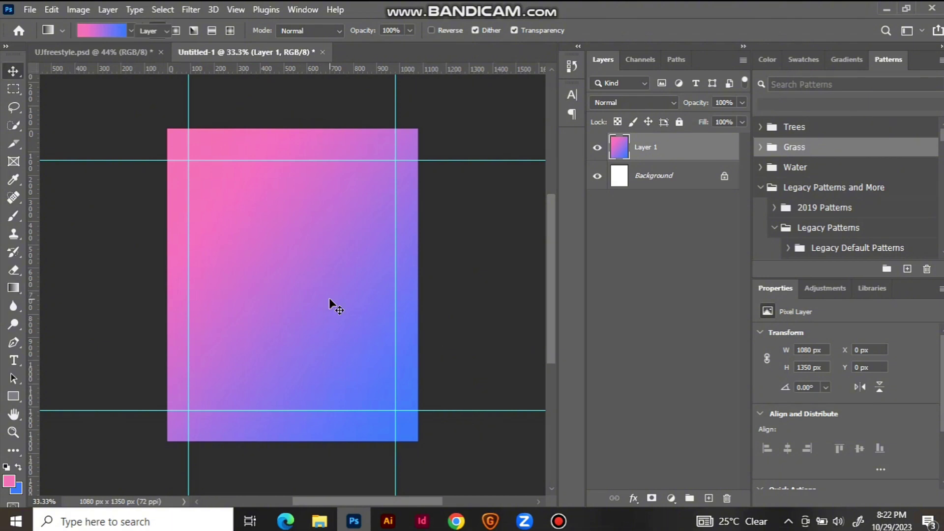
pyautogui.press('v')
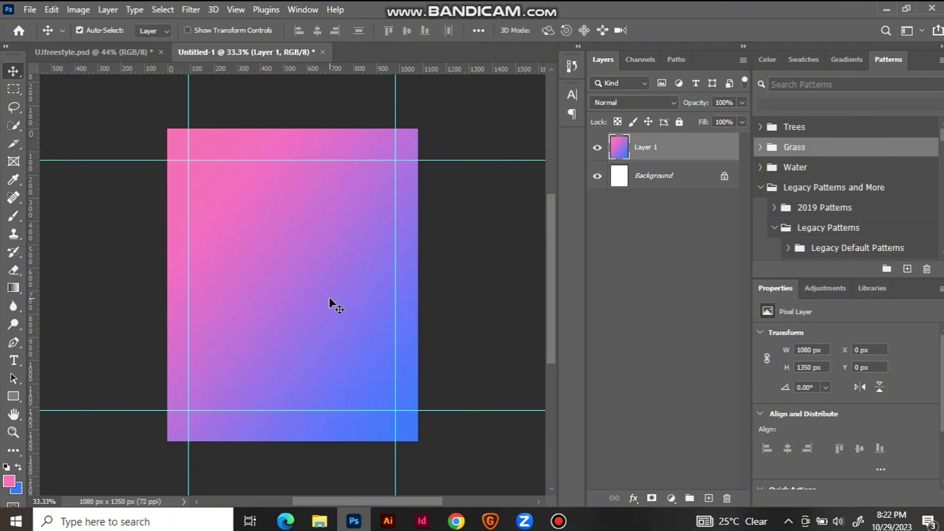
pyautogui.rightClick(655, 148)
pyautogui.click(717, 192)
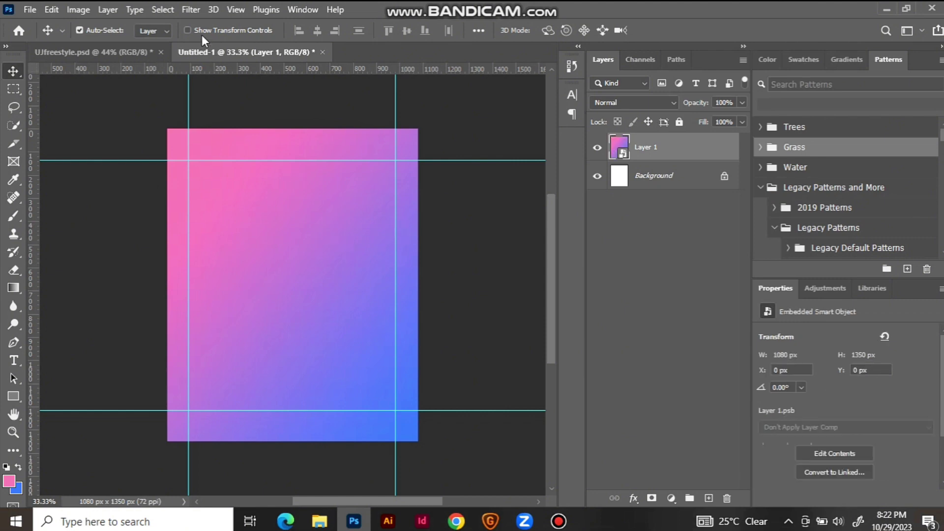
# Step: Apply the Liquify filter to the gradient layer, pushing the pink and blue areas into each other with a size 462 Forward Warp brush
pyautogui.click(190, 11)
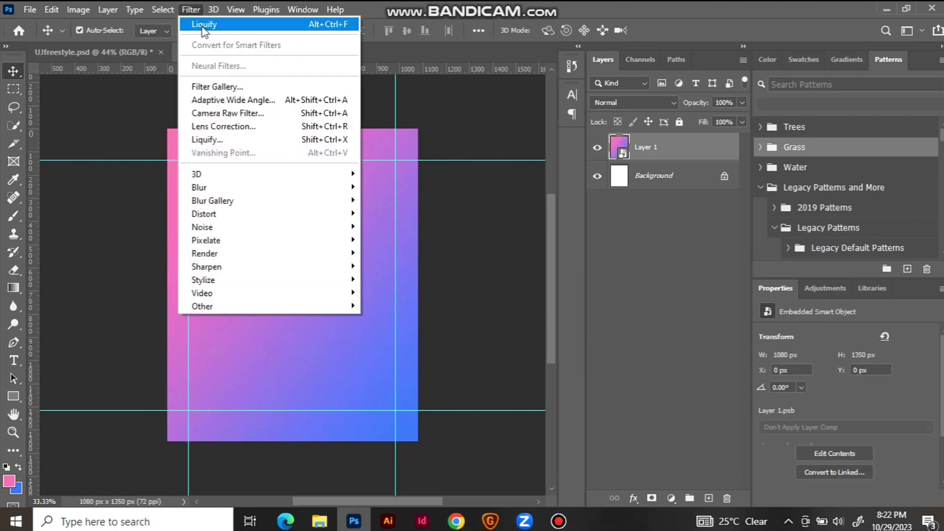
pyautogui.click(204, 25)
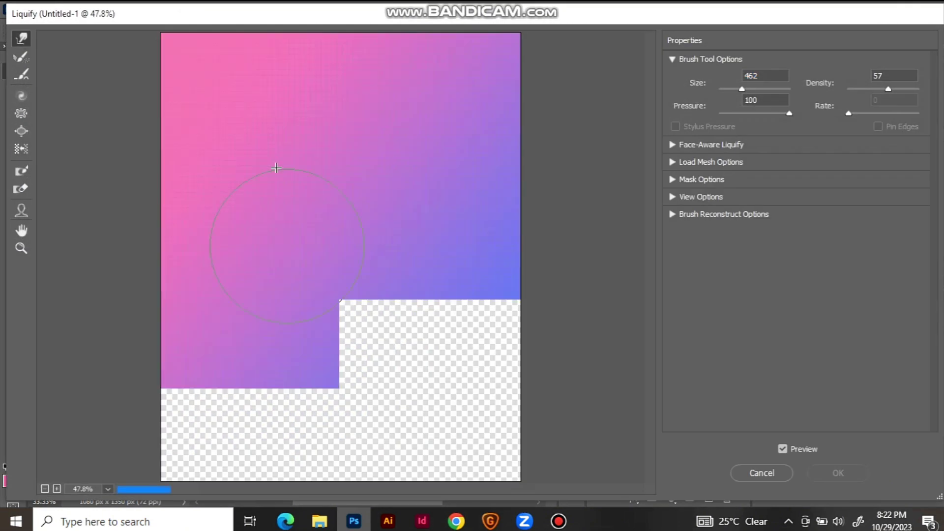
pyautogui.moveTo(258, 160); pyautogui.dragTo(342, 103)
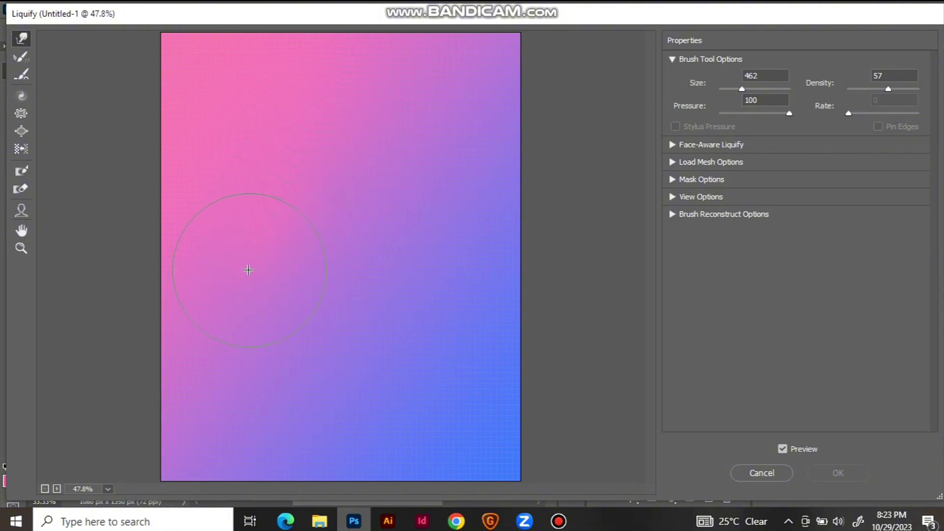
pyautogui.moveTo(410, 203)
pyautogui.mouseDown()
pyautogui.moveTo(422, 378)
pyautogui.moveTo(432, 393)
pyautogui.mouseUp()
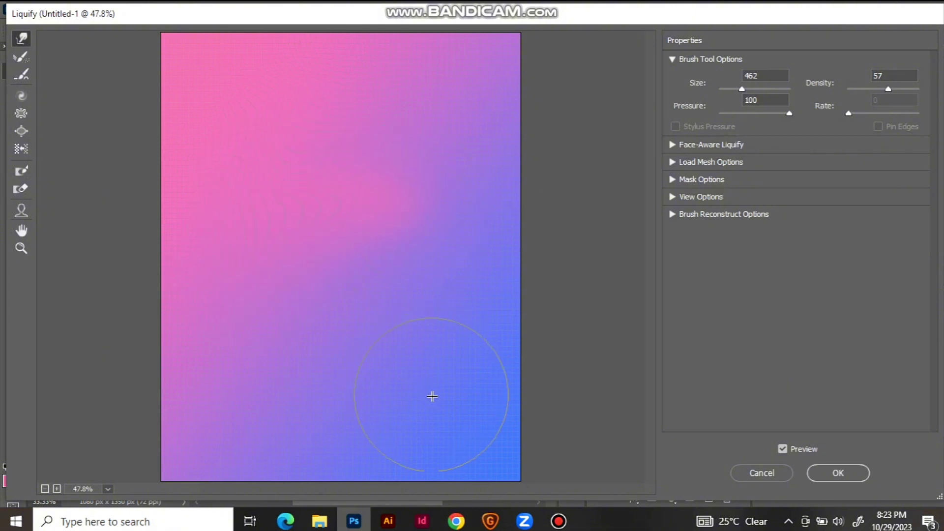
pyautogui.moveTo(245, 387); pyautogui.dragTo(243, 387)
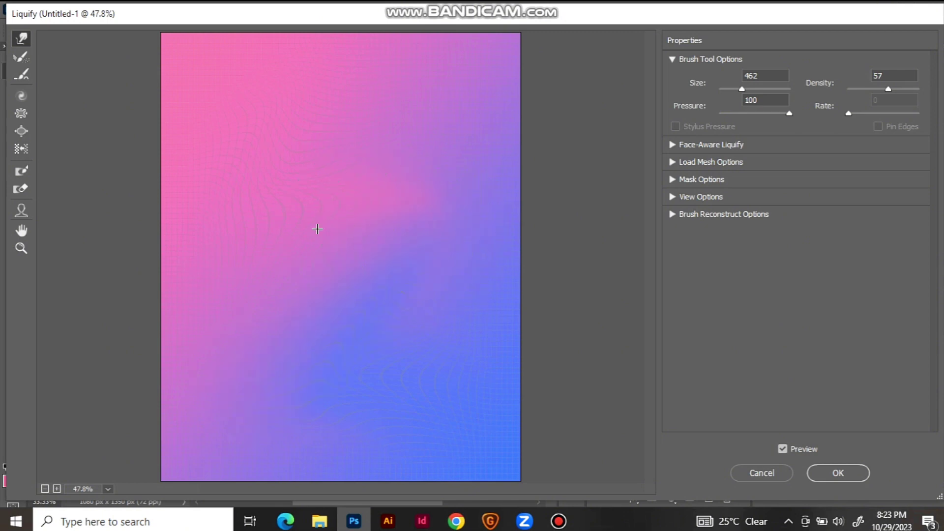
pyautogui.moveTo(318, 229); pyautogui.dragTo(279, 233)
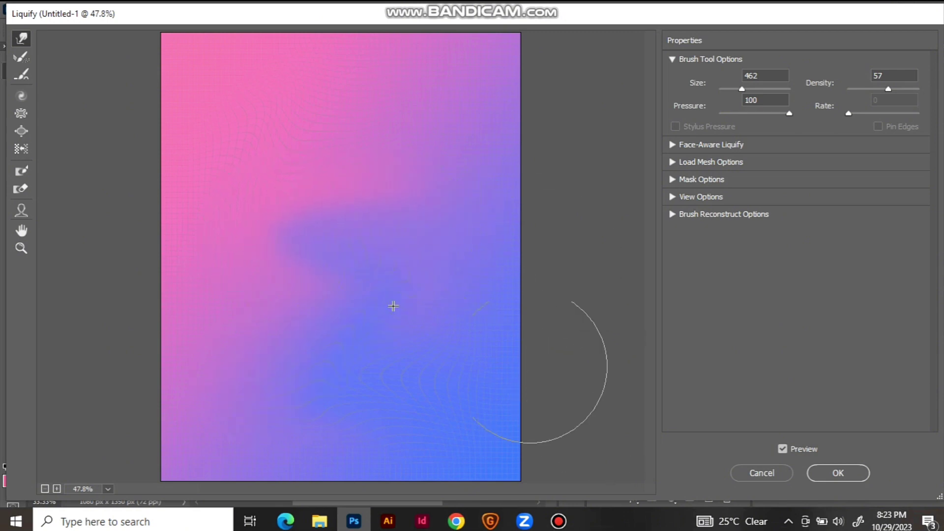
pyautogui.moveTo(283, 171); pyautogui.dragTo(433, 246)
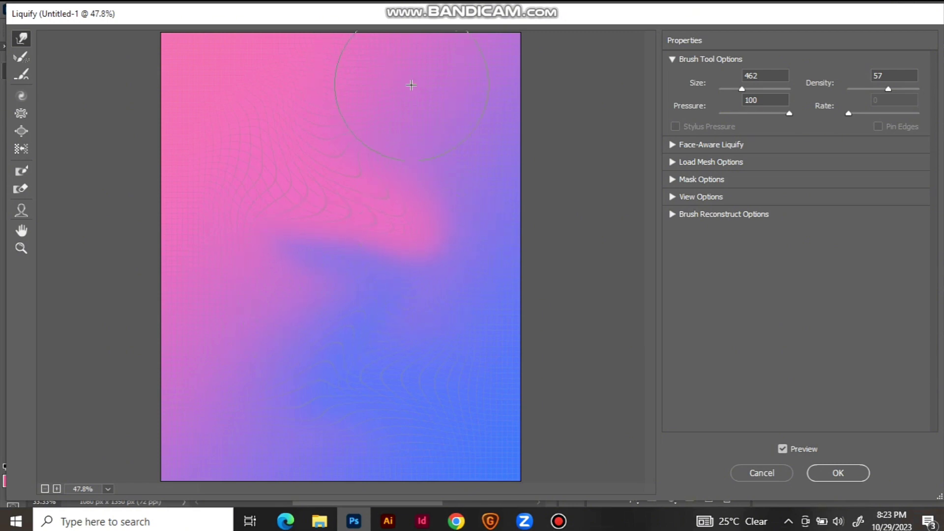
pyautogui.moveTo(411, 85); pyautogui.dragTo(415, 134)
pyautogui.moveTo(420, 98); pyautogui.dragTo(412, 48)
pyautogui.click(838, 473)
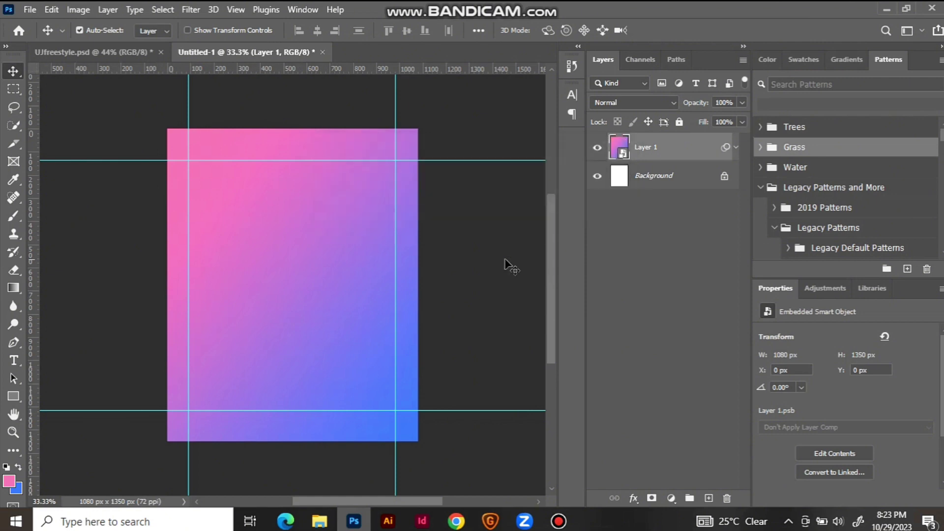
# Step: Apply the Add Noise filter to the gradient layer with an amount of 2.48% and uniform distribution
pyautogui.click(187, 10)
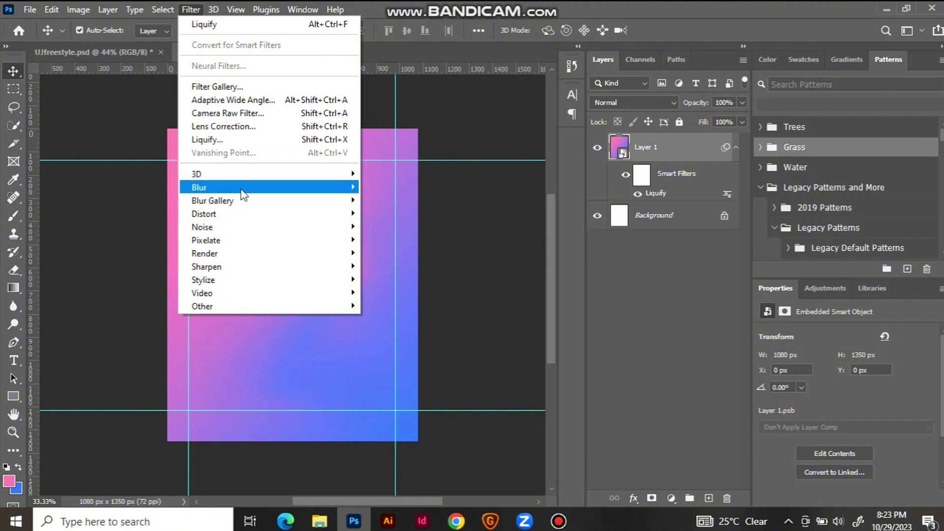
pyautogui.moveTo(231, 227)
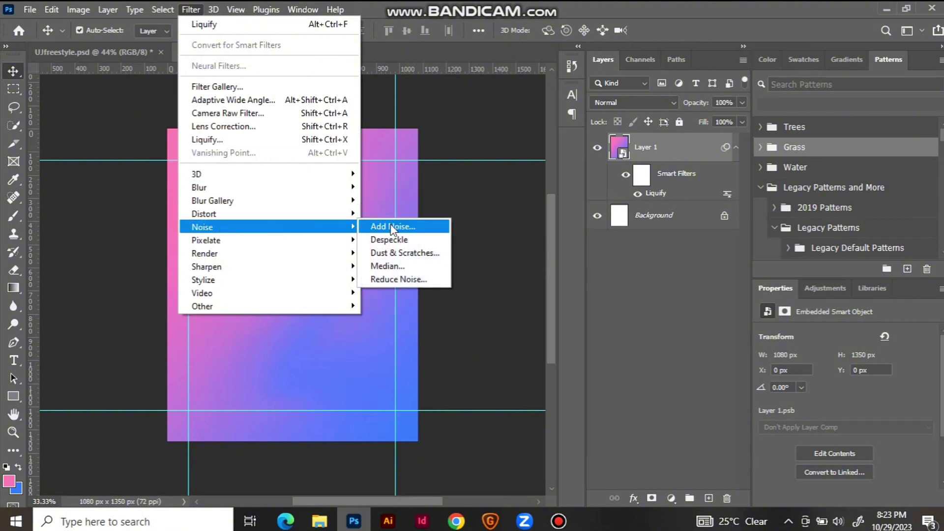
pyautogui.click(394, 225)
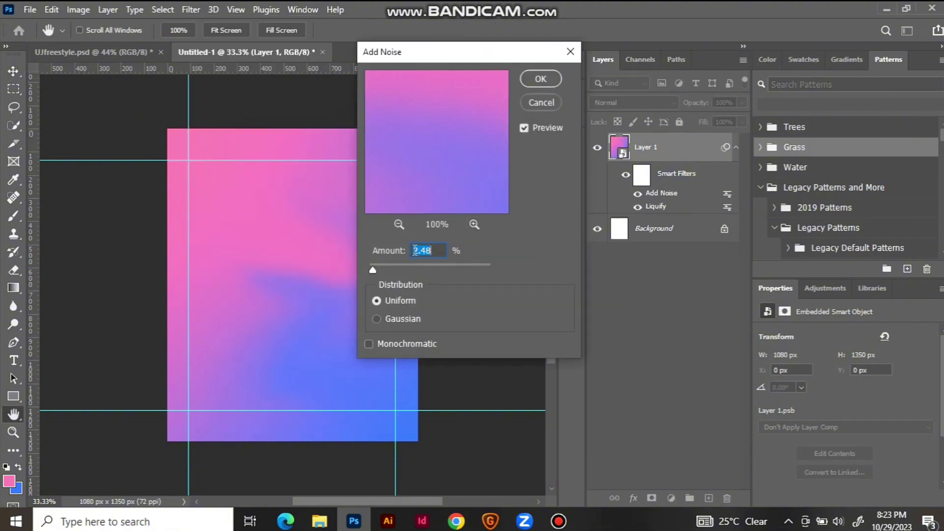
pyautogui.click(550, 78)
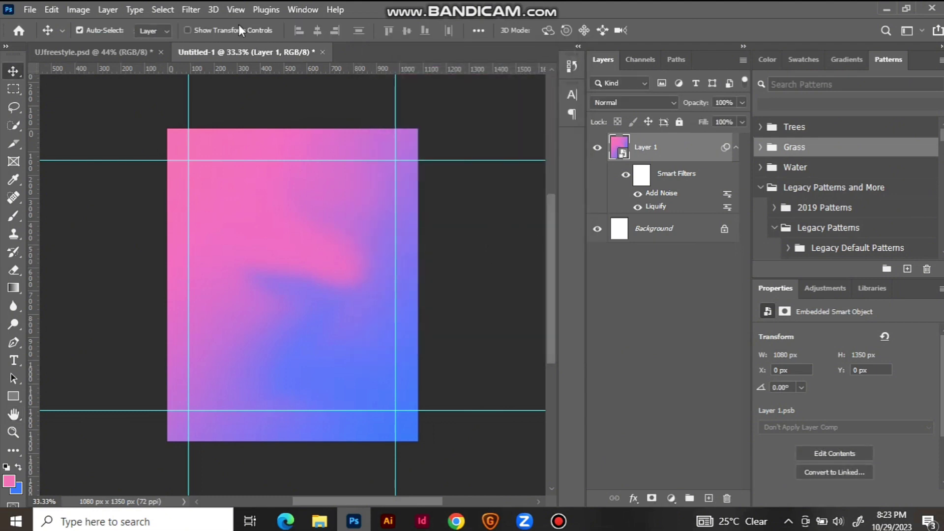
# Step: Place the yellow-orange sunburst image from the MEMC design resouce folder and scale it to 254.14% so it covers the canvas
pyautogui.click(319, 521)
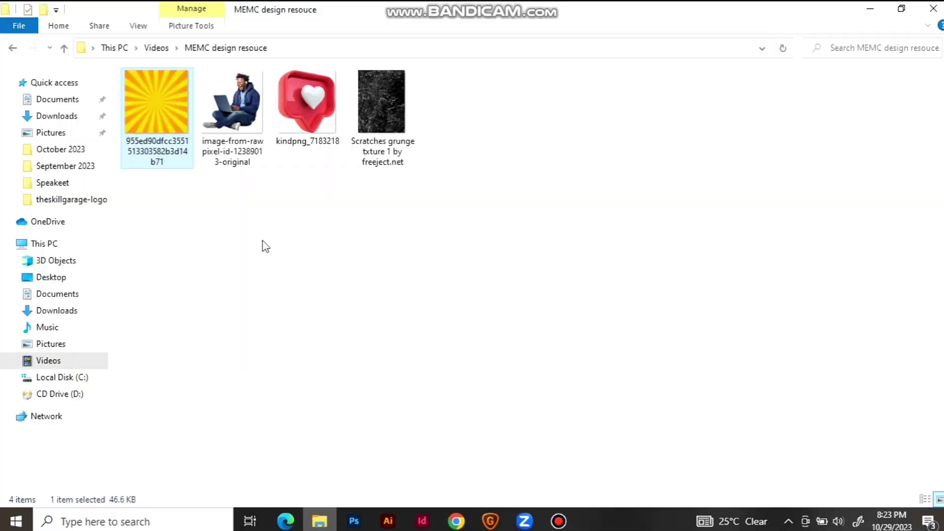
pyautogui.moveTo(160, 108); pyautogui.dragTo(292, 266)
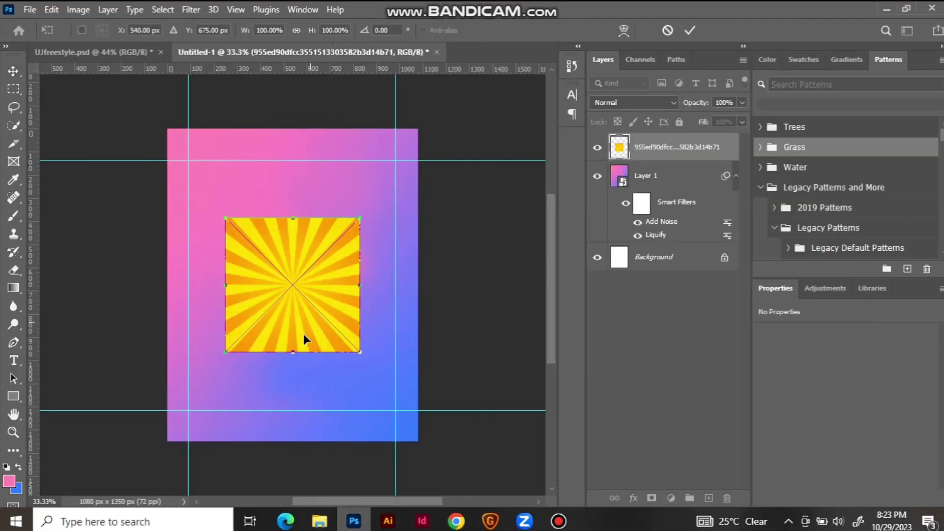
pyautogui.moveTo(293, 353); pyautogui.dragTo(322, 458)
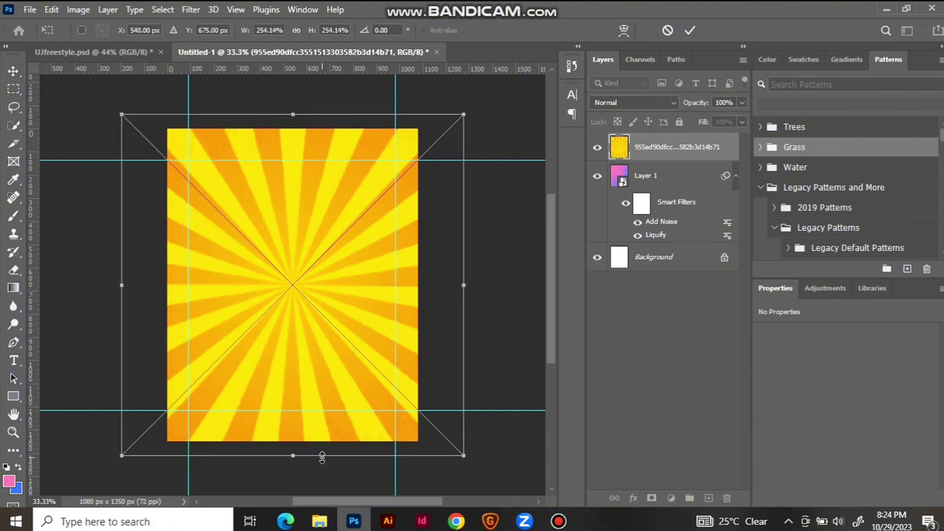
# Step: Align the sunburst's top-left corner with the canvas corner and enlarge it to 369.93%, centring the rays near the lower right edge
pyautogui.hotkey('ctrl', '-')
pyautogui.hotkey('ctrl', '-')
pyautogui.hotkey('ctrl', '-')
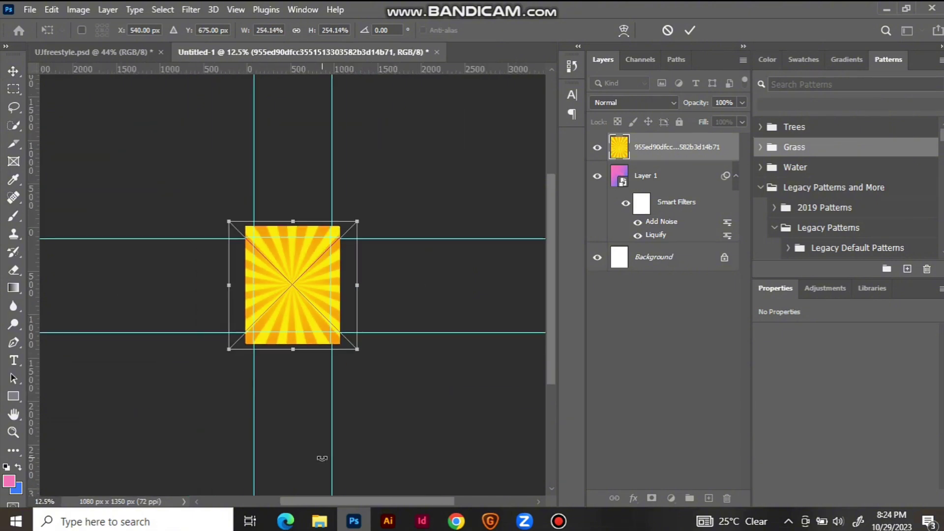
pyautogui.moveTo(289, 285); pyautogui.dragTo(307, 290)
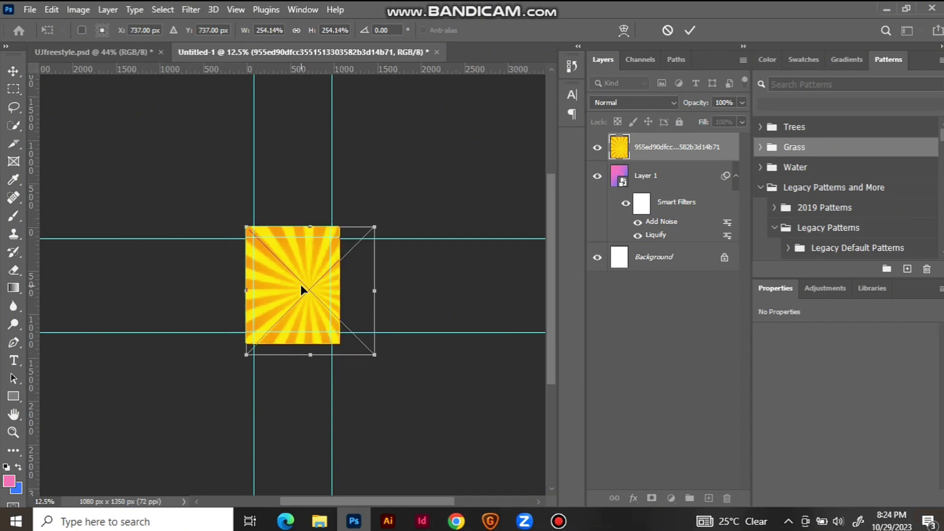
pyautogui.moveTo(376, 354); pyautogui.dragTo(445, 408)
pyautogui.press('Return')
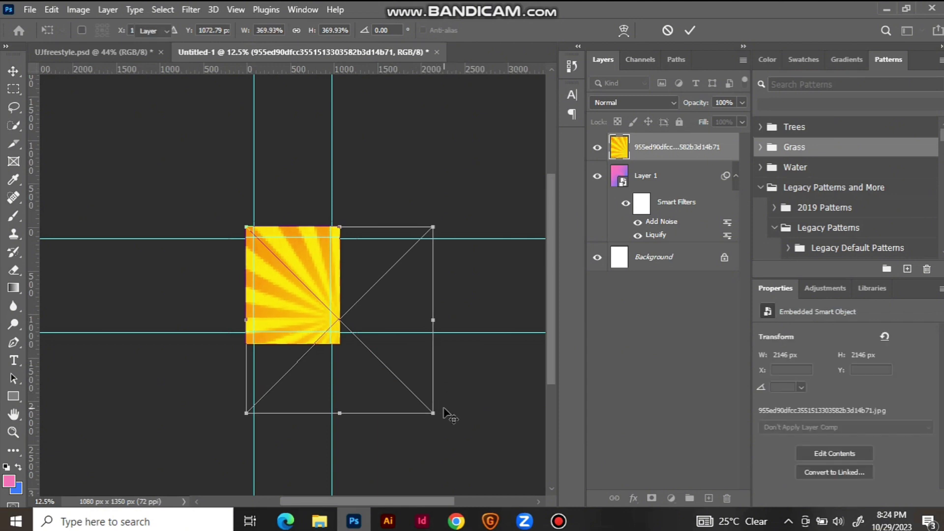
pyautogui.hotkey('ctrl', '0')
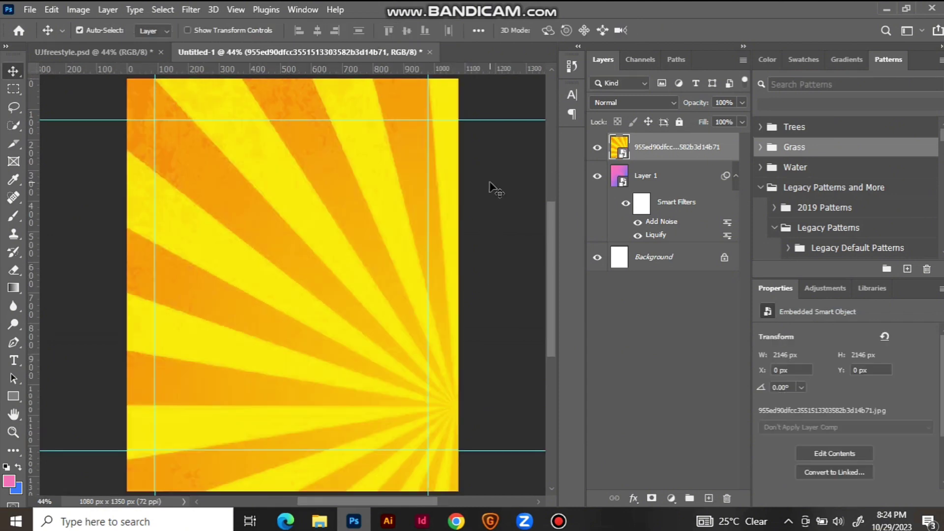
# Step: Set the sunburst layer's blend mode to Soft Light and its opacity to 68%
pyautogui.click(627, 104)
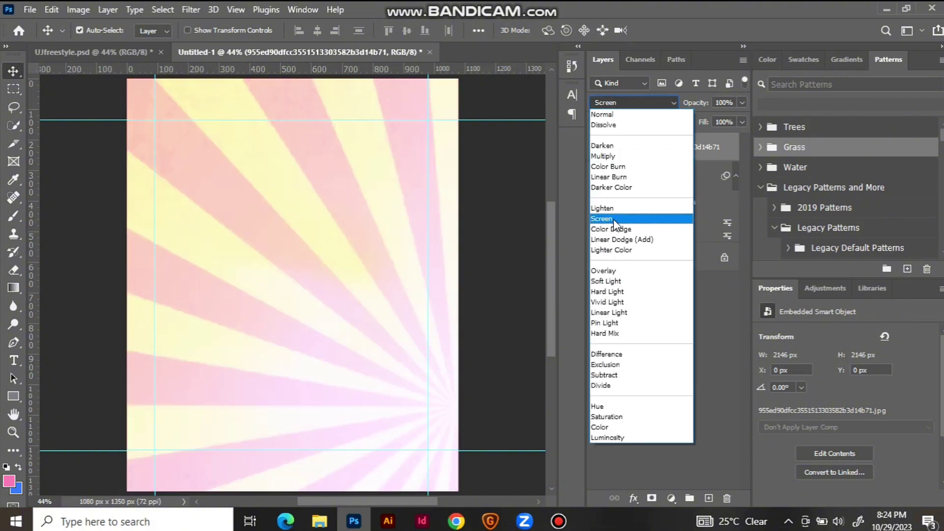
pyautogui.click(607, 281)
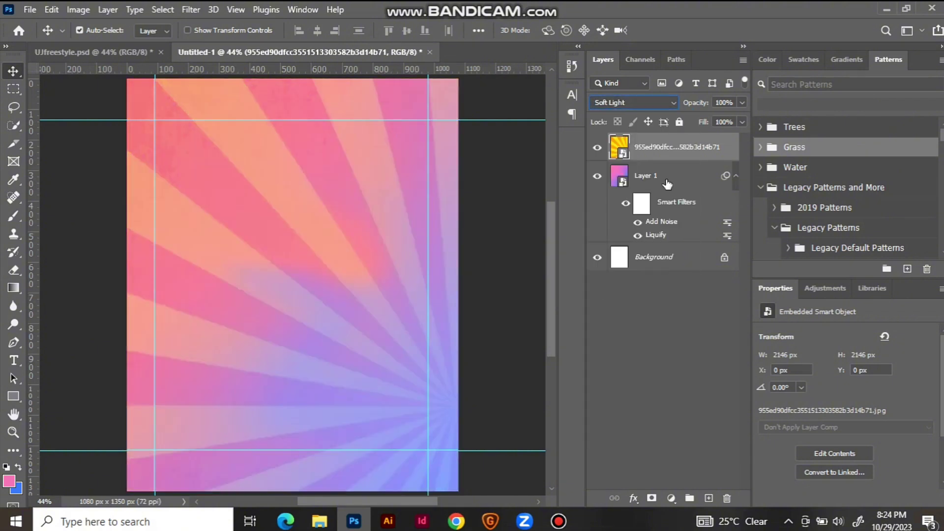
pyautogui.moveTo(707, 106); pyautogui.dragTo(685, 107)
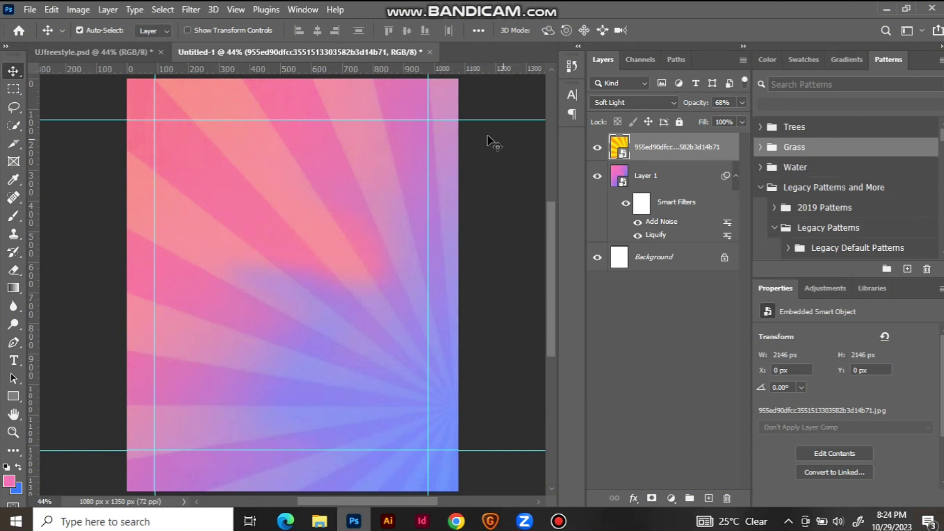
# Step: Apply a Gaussian Blur filter to the sunburst layer to soften the edges of its rays
pyautogui.click(189, 9)
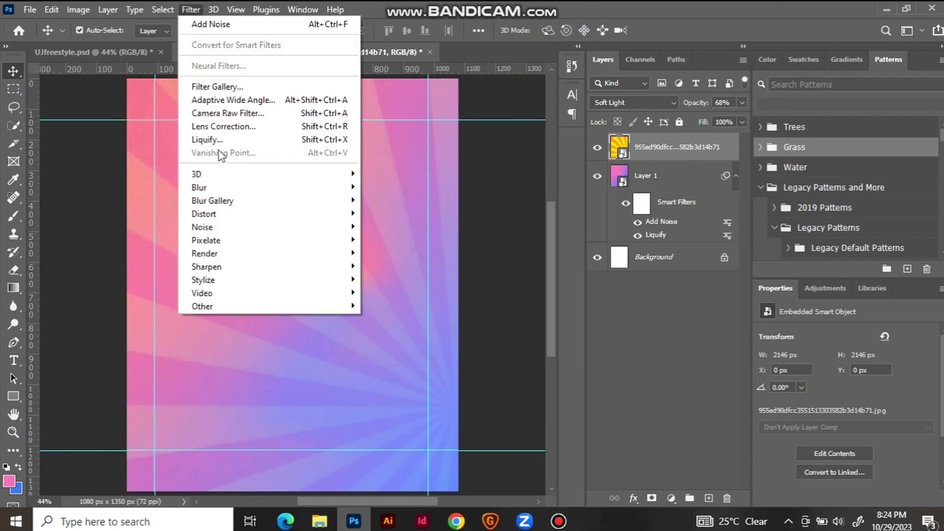
pyautogui.moveTo(282, 190)
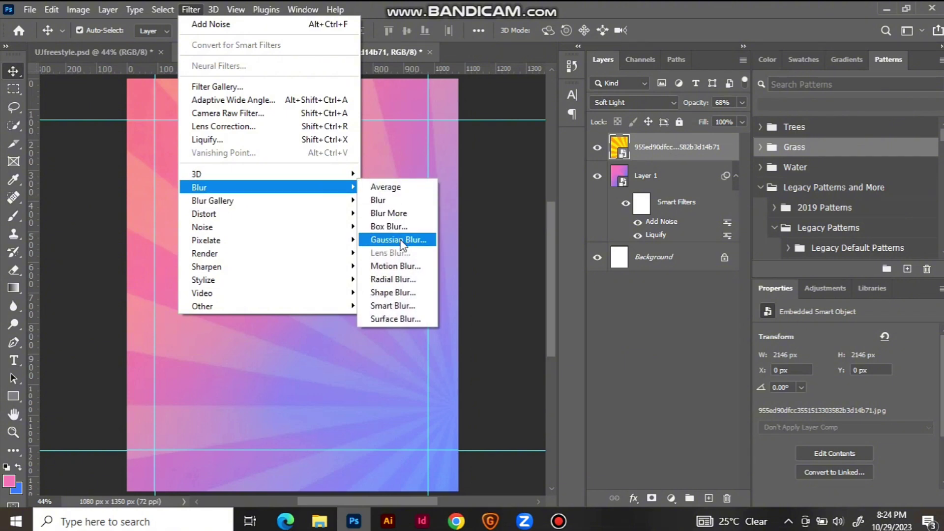
pyautogui.click(399, 240)
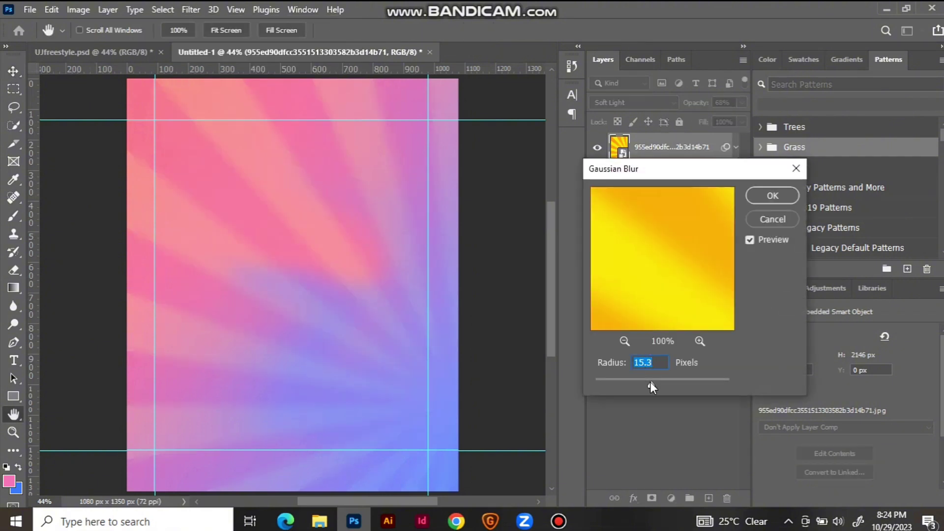
pyautogui.moveTo(621, 365); pyautogui.dragTo(627, 367)
pyautogui.click(773, 196)
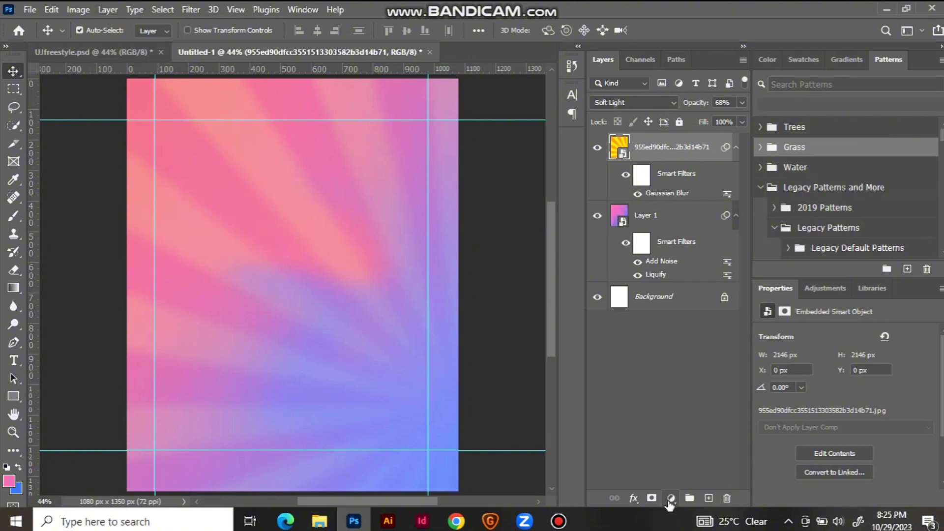
# Step: Add a Curves adjustment layer above the sunburst and pull the lower part of the RGB curve down to darken the background
pyautogui.click(671, 499)
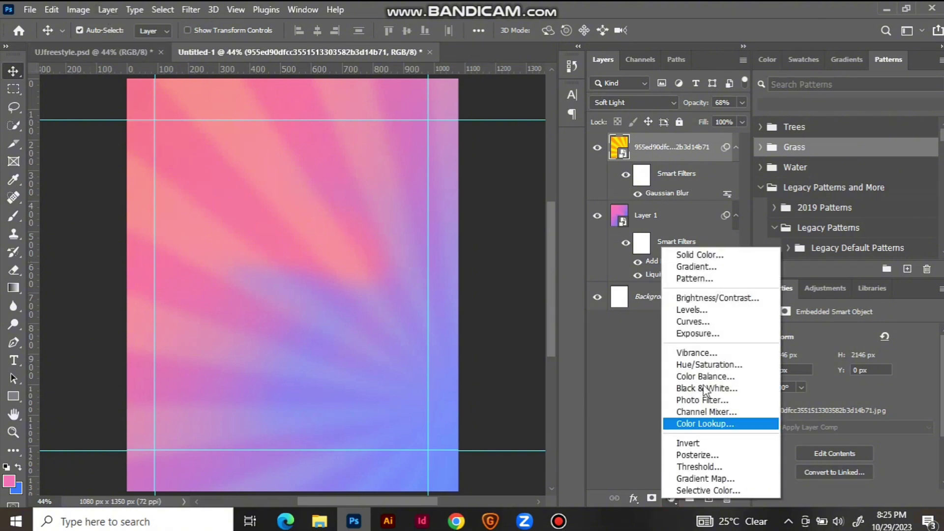
pyautogui.click(701, 327)
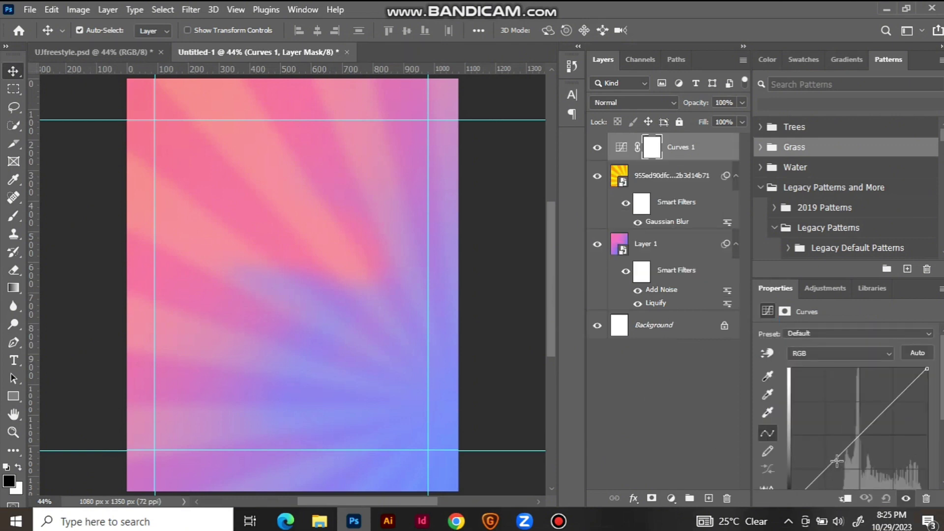
pyautogui.moveTo(834, 461); pyautogui.dragTo(831, 472)
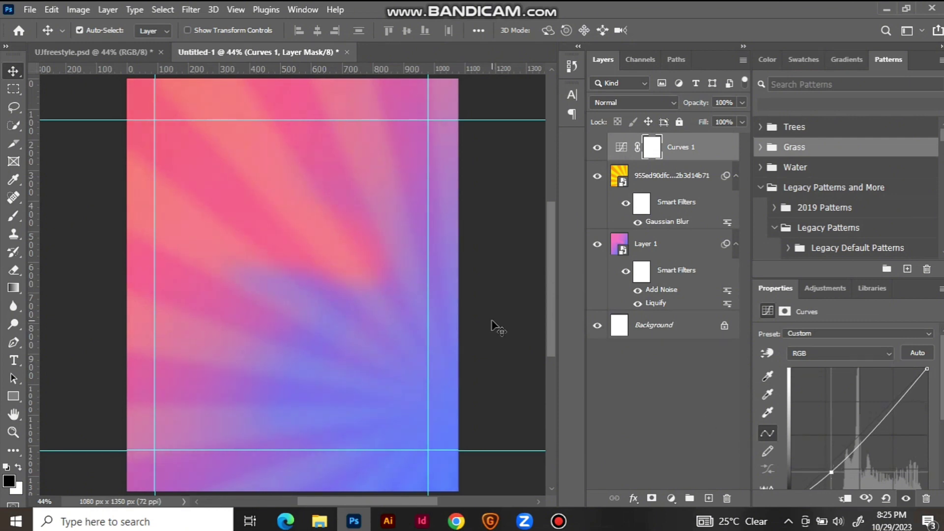
# Step: Place the scratches grunge texture from the MEMC design resouce folder and enlarge it to about 1122 x 1496 px, covering the canvas
pyautogui.click(319, 521)
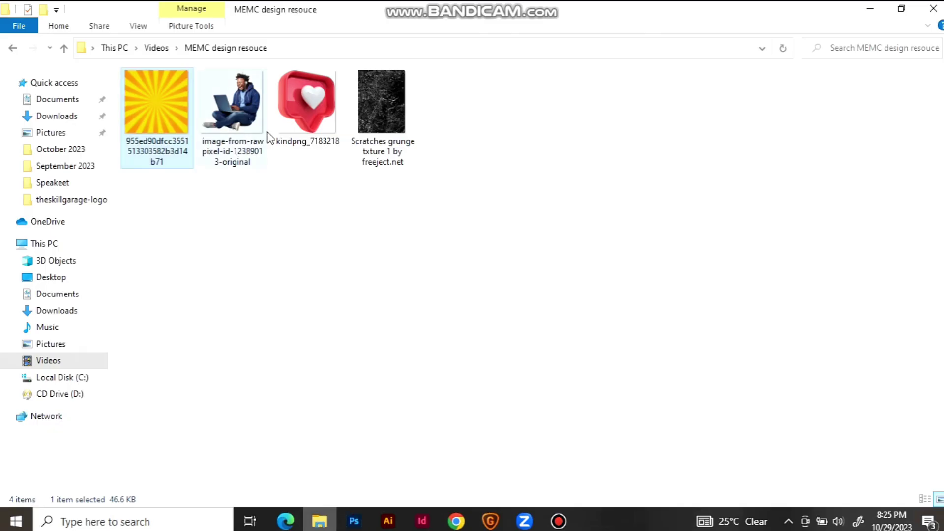
pyautogui.moveTo(386, 116); pyautogui.dragTo(242, 215)
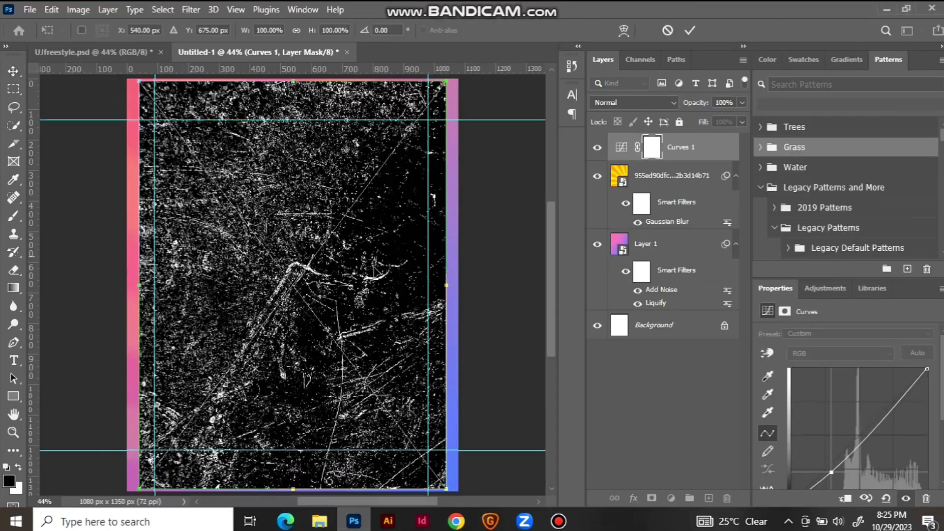
pyautogui.moveTo(447, 288); pyautogui.dragTo(468, 298)
pyautogui.press('Return')
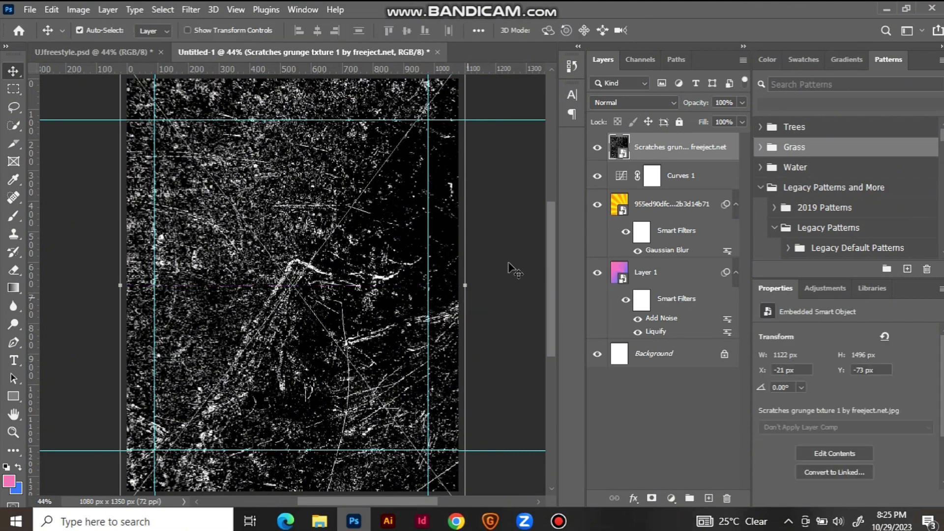
# Step: Set the scratches texture layer's blend mode to Lighter Color and its opacity to 11%
pyautogui.click(653, 106)
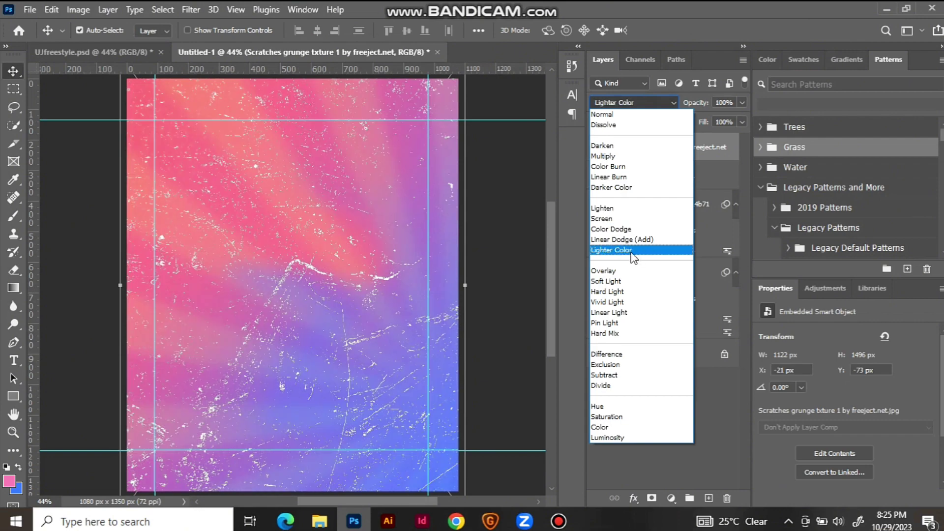
pyautogui.click(649, 246)
pyautogui.moveTo(706, 107)
pyautogui.mouseDown()
pyautogui.moveTo(662, 105)
pyautogui.moveTo(708, 108)
pyautogui.moveTo(691, 106)
pyautogui.mouseUp()
pyautogui.moveTo(696, 105); pyautogui.dragTo(698, 107)
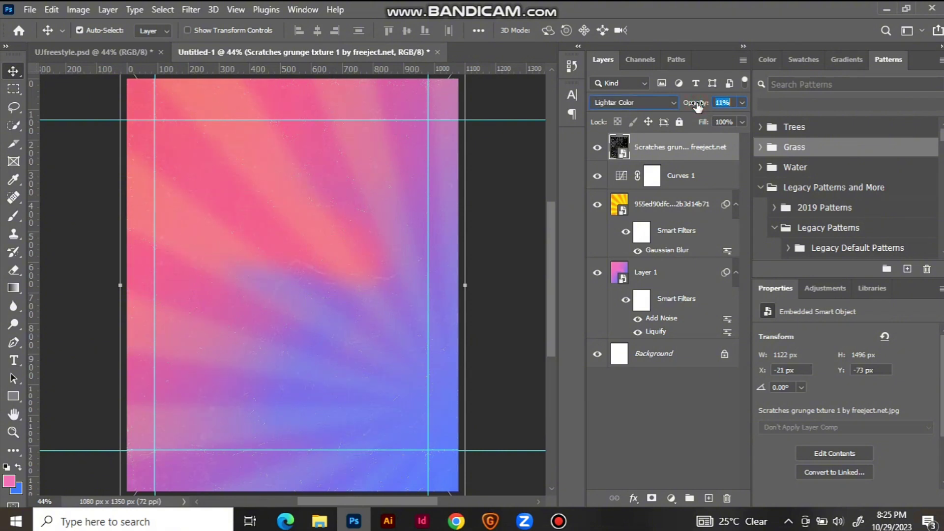
pyautogui.click(502, 280)
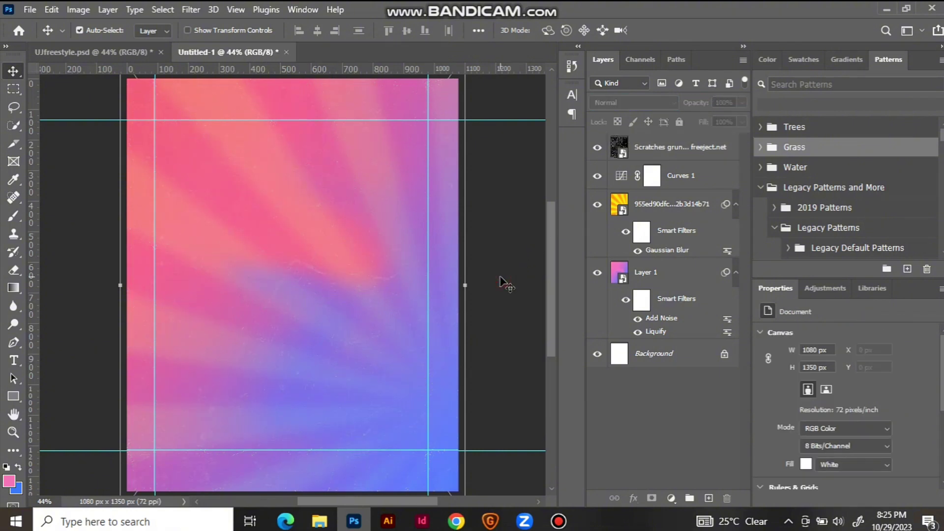
# Step: Place the image of the man with a laptop, scale it to 89.07% and move its centre to about X 643, Y 786 px
pyautogui.click(319, 521)
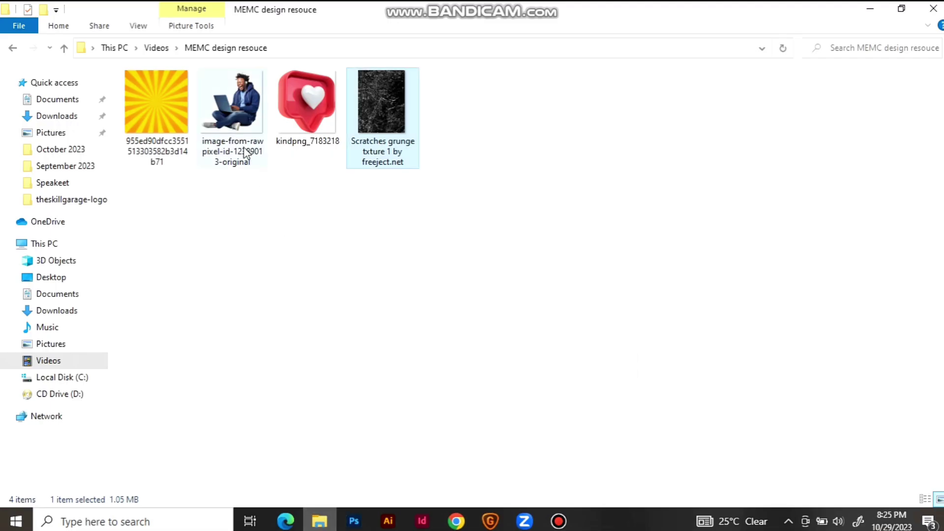
pyautogui.moveTo(238, 129); pyautogui.dragTo(363, 400)
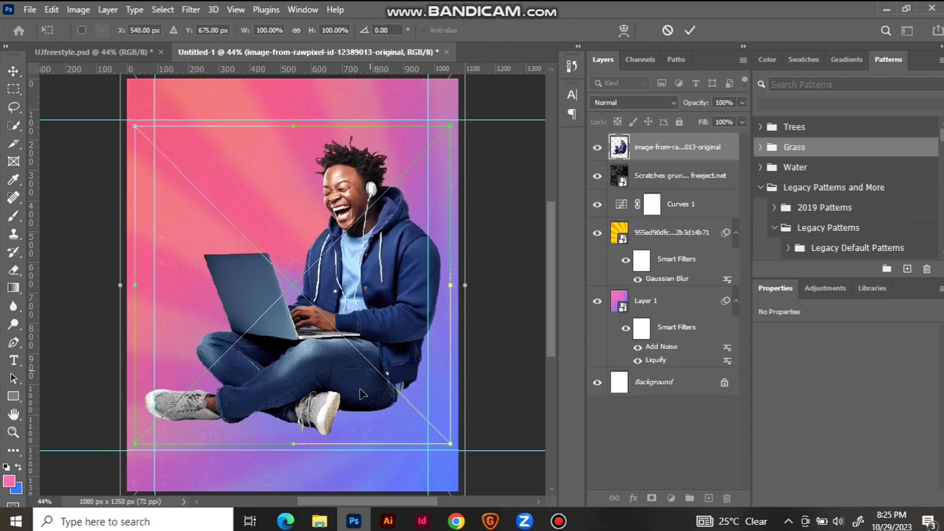
pyautogui.moveTo(294, 445); pyautogui.dragTo(291, 428)
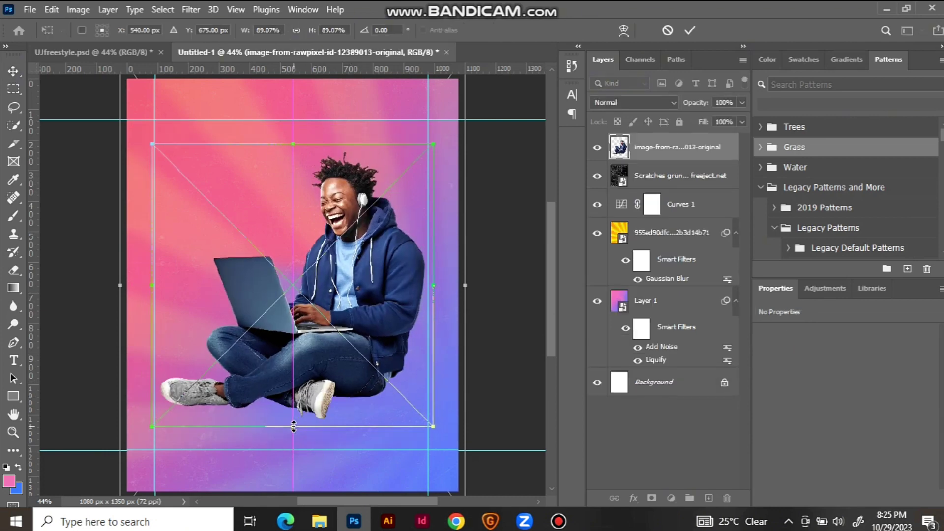
pyautogui.moveTo(378, 344); pyautogui.dragTo(411, 377)
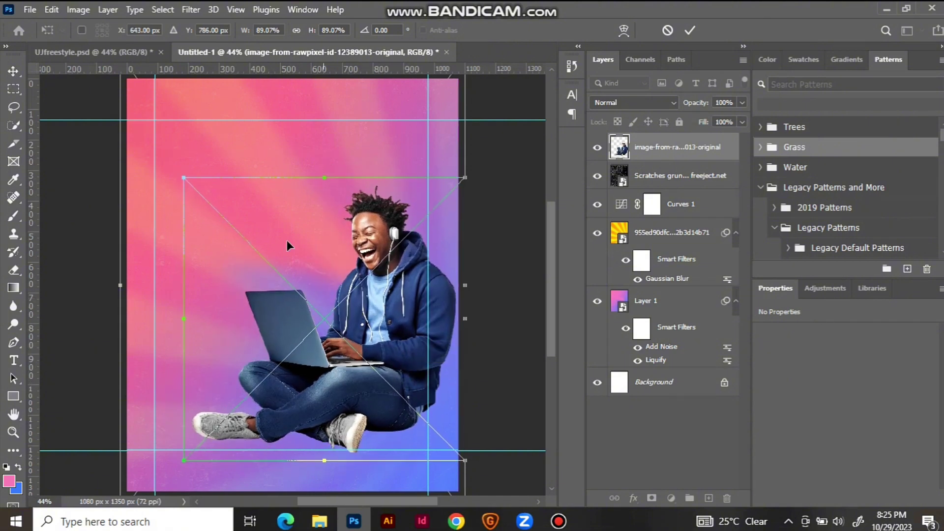
# Step: Reduce the man's image to 87.22% and nudge it until its top-left corner is at about X 227, Y 359 px
pyautogui.moveTo(182, 180); pyautogui.dragTo(189, 187)
pyautogui.press('Up')
pyautogui.press('Up')
pyautogui.press('Up')
pyautogui.press('Up')
pyautogui.press('Up')
pyautogui.press('Up')
pyautogui.press('Up')
pyautogui.press('Up')
pyautogui.press('Up')
pyautogui.press('Up')
pyautogui.press('Up')
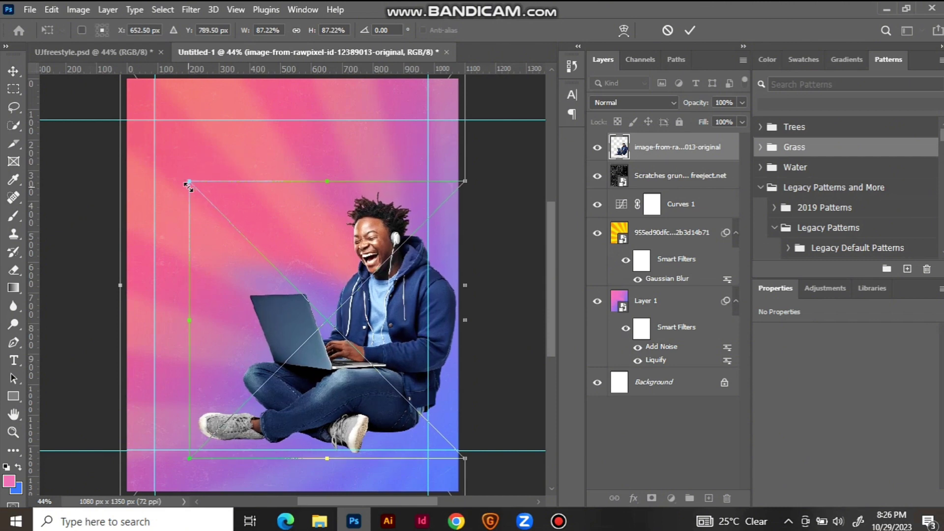
pyautogui.press('Right')
pyautogui.press('Right')
pyautogui.press('Right')
pyautogui.press('Right')
pyautogui.press('Right')
pyautogui.press('Right')
pyautogui.press('Right')
pyautogui.press('Right')
pyautogui.press('Right')
pyautogui.press('Right')
pyautogui.press('Right')
pyautogui.press('Right')
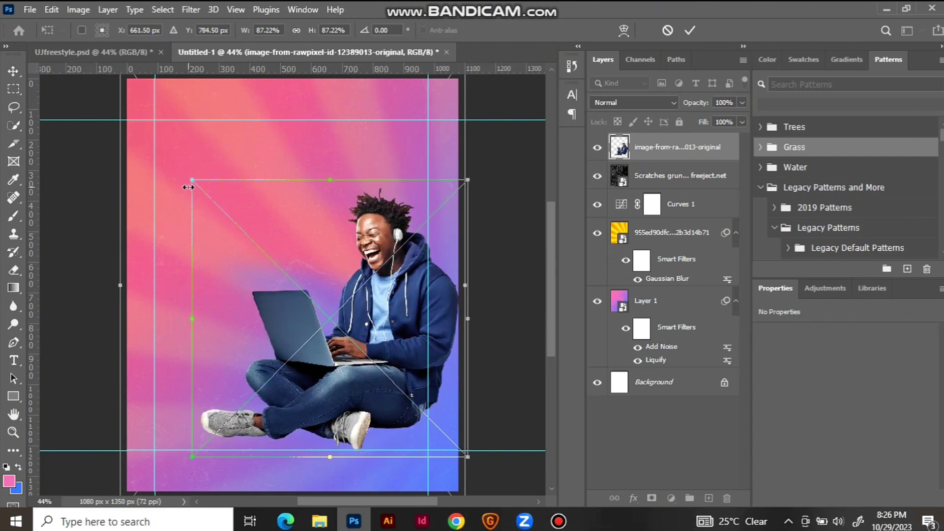
pyautogui.press('Down')
pyautogui.press('Down')
pyautogui.press('Left')
pyautogui.press('Left')
pyautogui.press('Left')
pyautogui.press('Left')
pyautogui.press('Left')
pyautogui.press('Left')
pyautogui.press('Left')
pyautogui.press('Left')
pyautogui.press('Left')
pyautogui.press('Left')
pyautogui.press('Left')
pyautogui.press('Left')
pyautogui.press('Left')
pyautogui.press('Left')
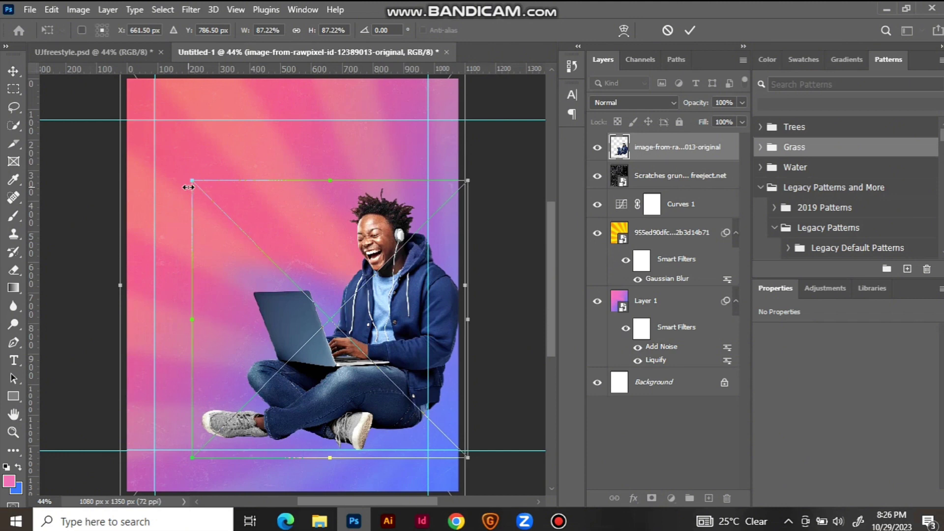
pyautogui.press('Left')
pyautogui.press('Left')
pyautogui.press('Left')
pyautogui.press('Left')
pyautogui.press('Left')
pyautogui.press('Left')
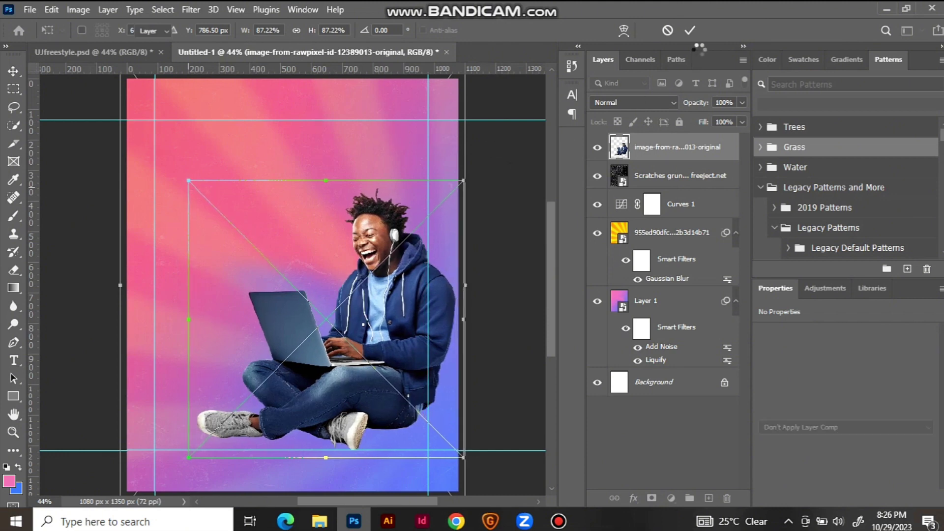
pyautogui.click(689, 30)
pyautogui.click(509, 322)
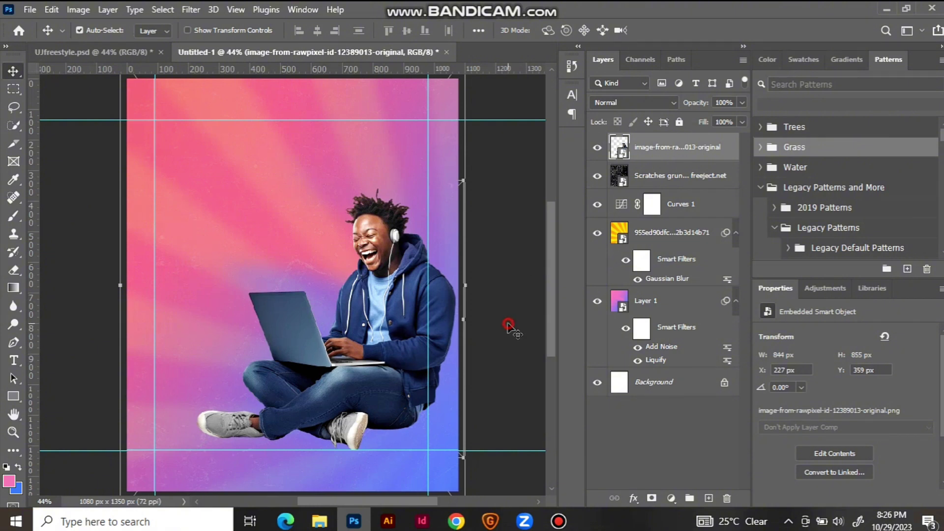
# Step: Add an empty layer between the scratches texture and the man, and set the foreground colour to white (ffffff)
pyautogui.click(700, 187)
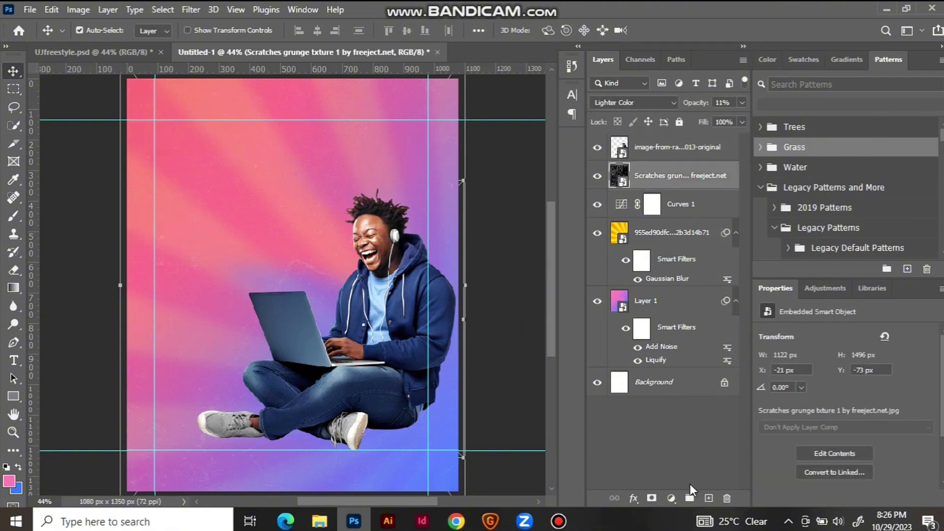
pyautogui.click(708, 498)
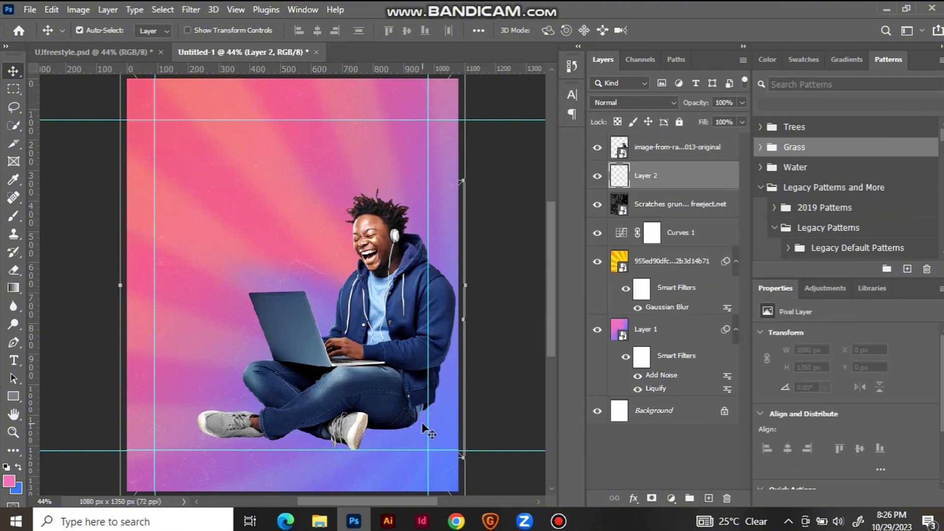
pyautogui.click(9, 481)
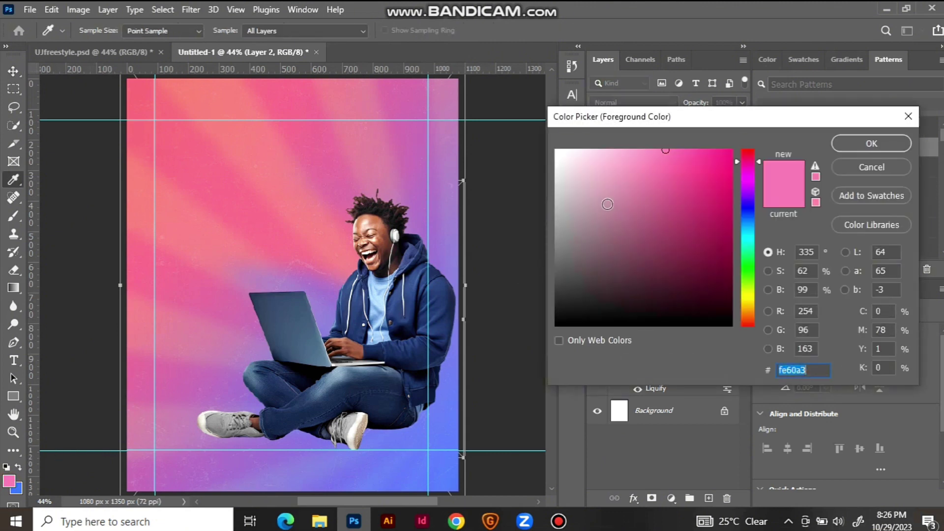
pyautogui.moveTo(594, 199); pyautogui.dragTo(555, 149)
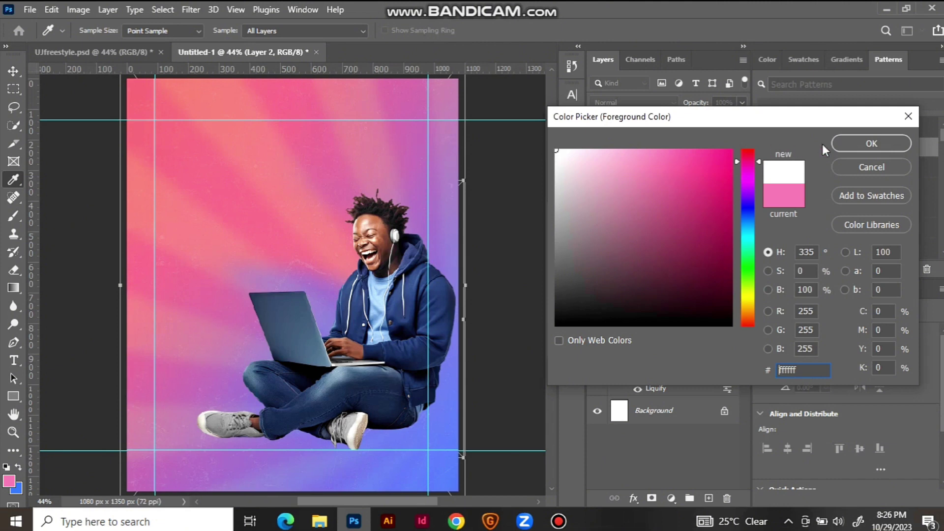
pyautogui.click(851, 143)
# Step: Paint a single soft white glow behind the man's upper body with the Brush tool at size 700
pyautogui.press('b')
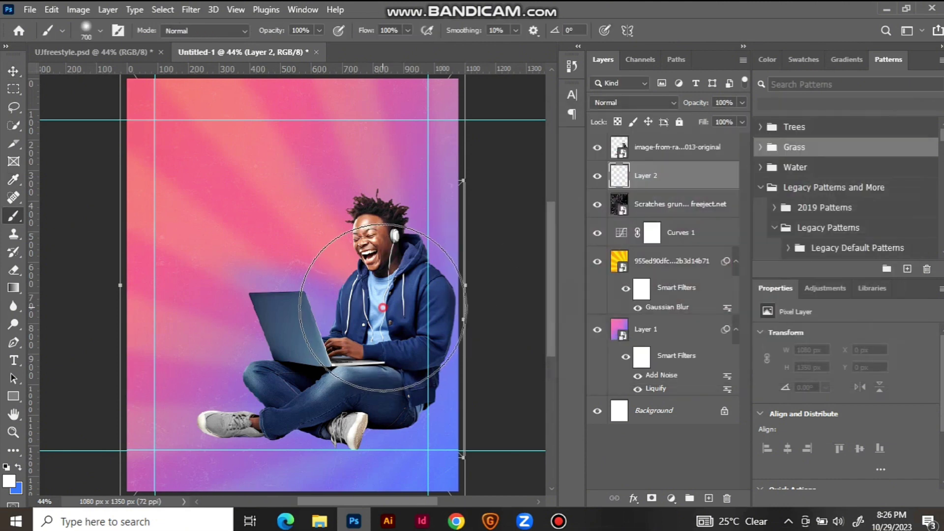
pyautogui.click(382, 307)
pyautogui.press('v')
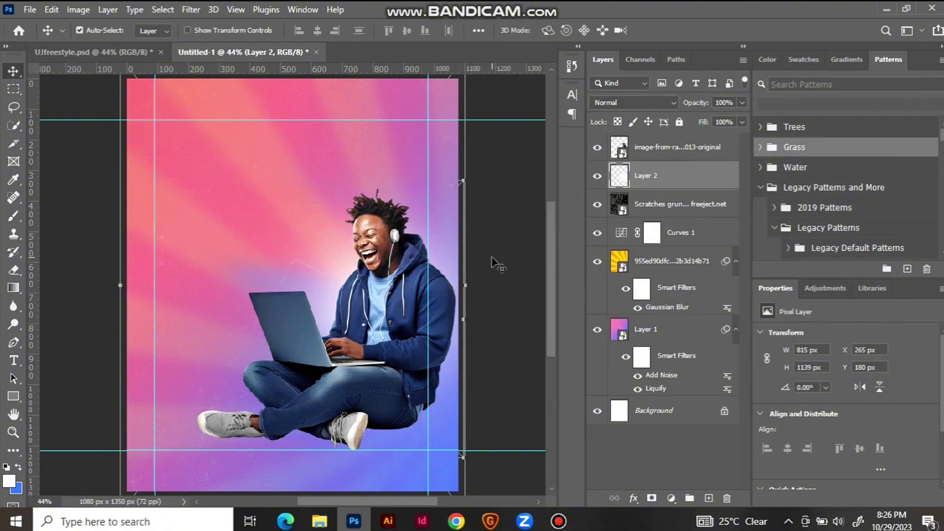
pyautogui.click(500, 271)
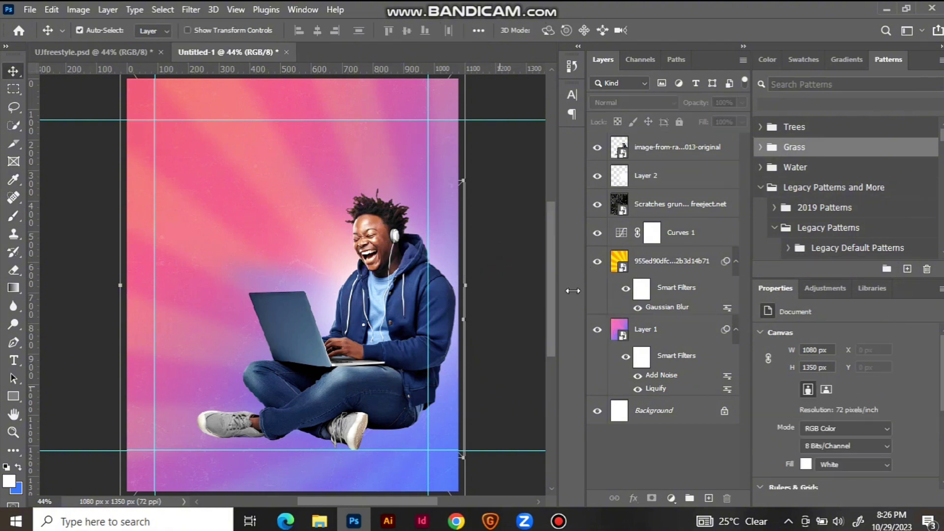
# Step: Draw a flat white ellipse about 739 x 53 px above the glow layer, beneath the seated man
pyautogui.click(683, 180)
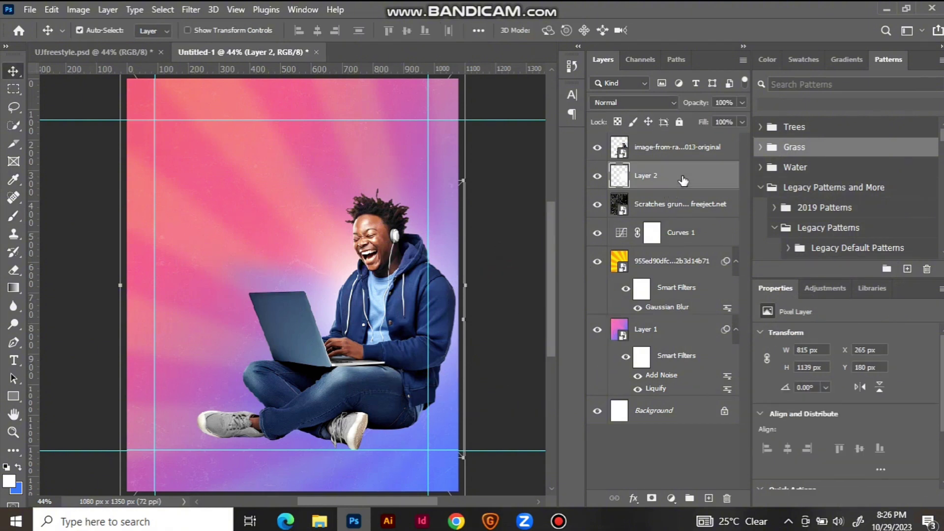
pyautogui.press('u')
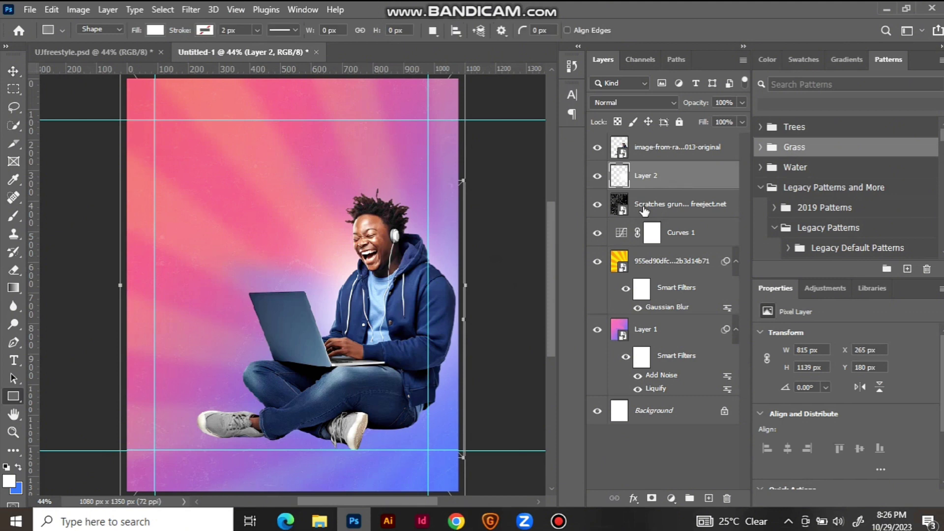
pyautogui.rightClick(13, 397)
pyautogui.click(49, 409)
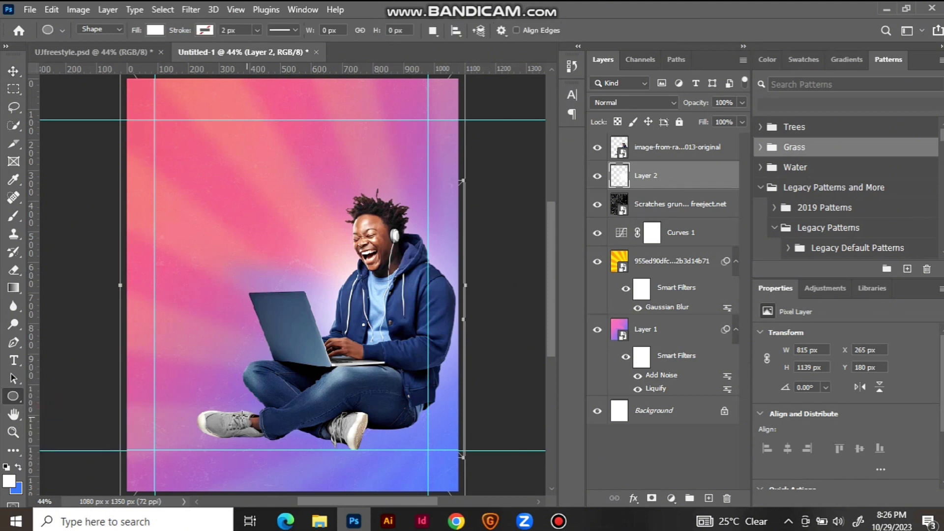
pyautogui.moveTo(237, 413); pyautogui.dragTo(466, 436)
pyautogui.press('v')
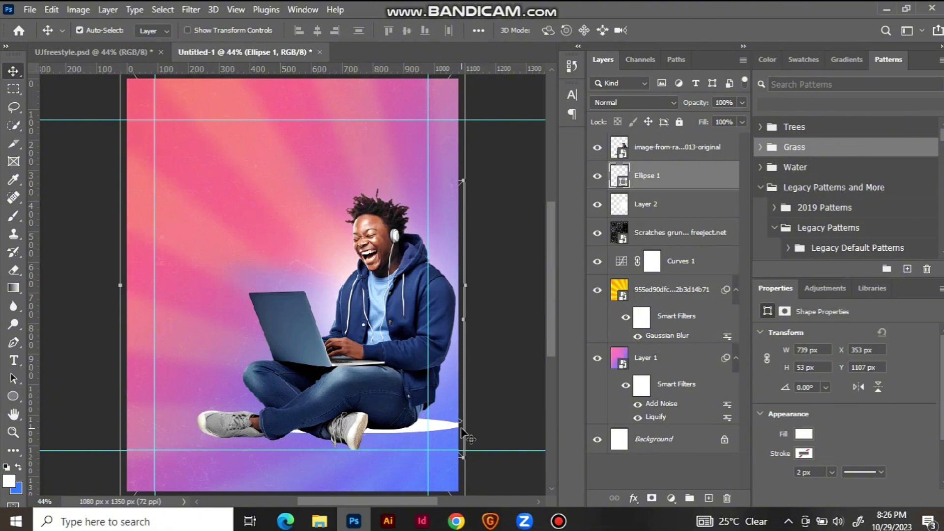
# Step: Change the fill colour of the ellipse beneath the seated man to black (000000)
pyautogui.doubleClick(623, 183)
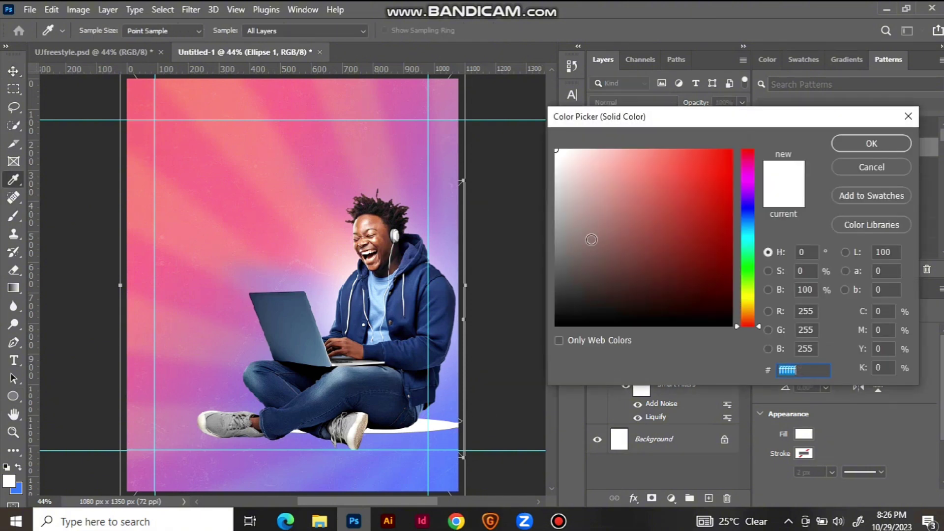
pyautogui.moveTo(590, 236); pyautogui.dragTo(567, 332)
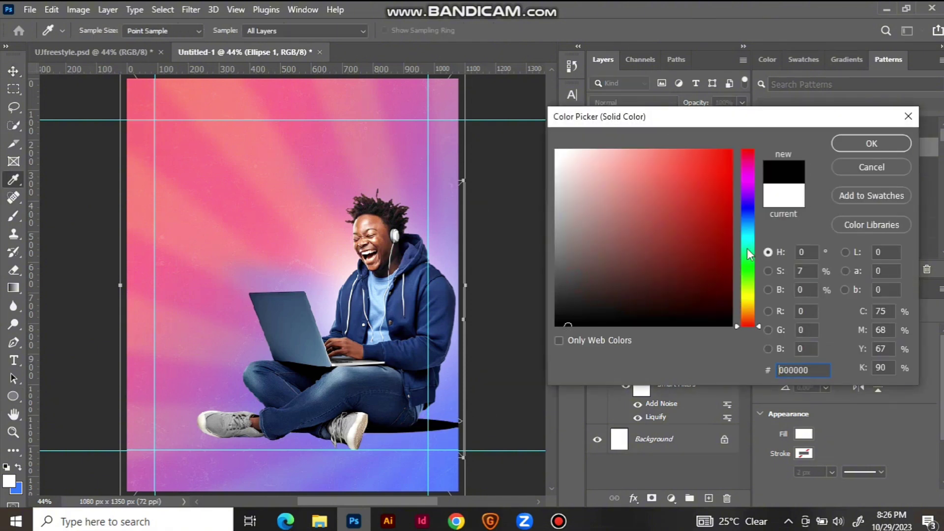
pyautogui.click(865, 146)
# Step: Convert the black ellipse to a smart object and soften it with a Gaussian Blur filter
pyautogui.rightClick(630, 182)
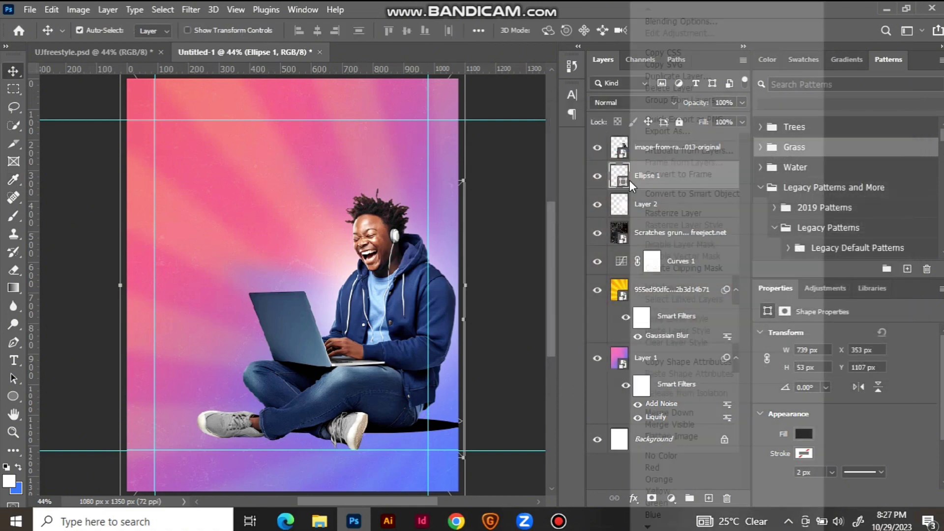
pyautogui.click(658, 194)
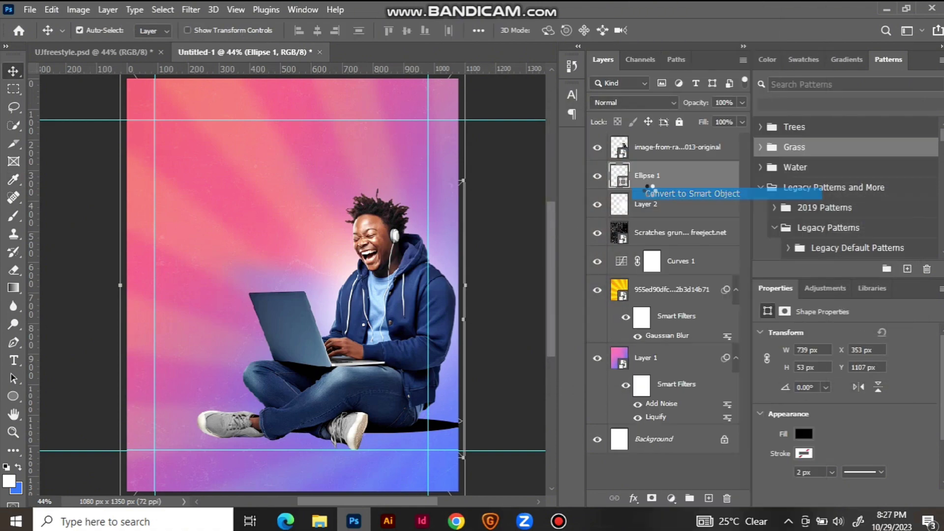
pyautogui.click(190, 10)
pyautogui.click(202, 26)
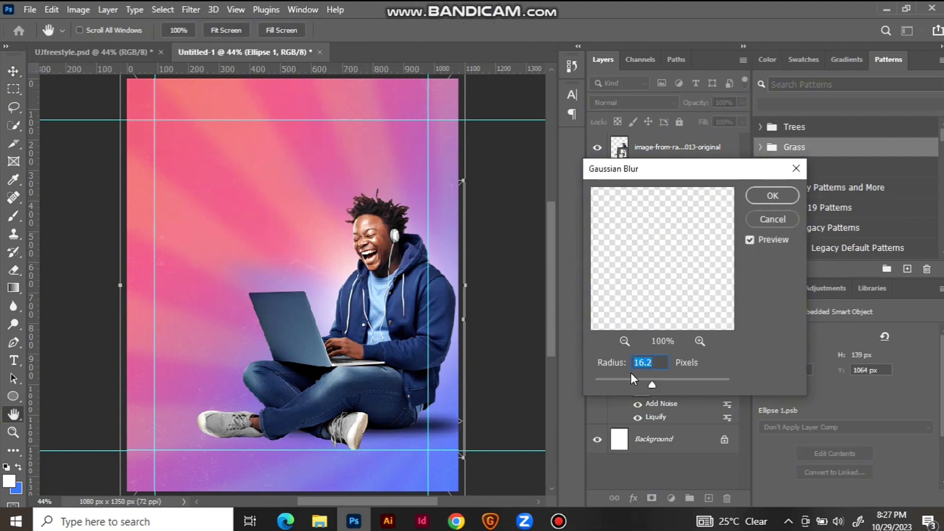
pyautogui.moveTo(623, 366); pyautogui.dragTo(615, 368)
pyautogui.click(614, 368)
pyautogui.moveTo(615, 368); pyautogui.dragTo(615, 368)
pyautogui.click(767, 196)
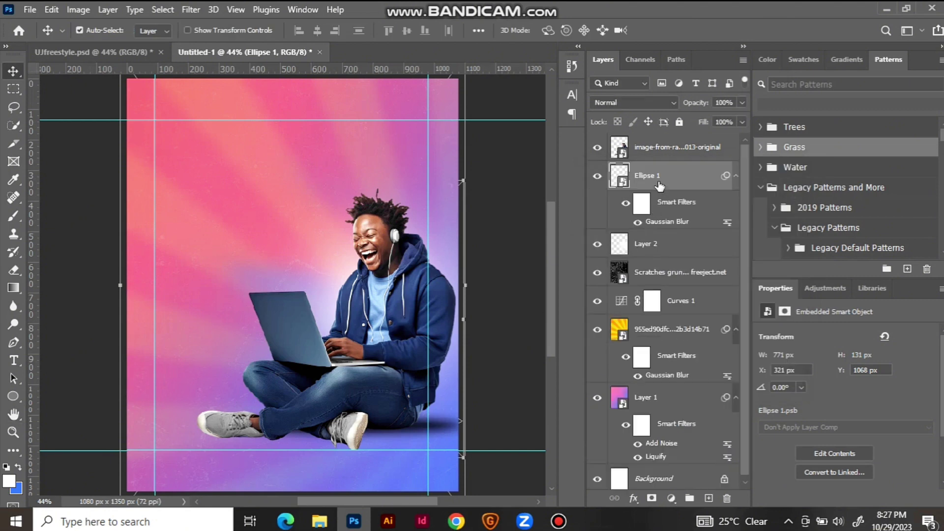
# Step: Nudge the blurred ellipse shadow into place under the man and set its Gaussian Blur radius to 15.8 pixels
pyautogui.moveTo(420, 425); pyautogui.dragTo(416, 428)
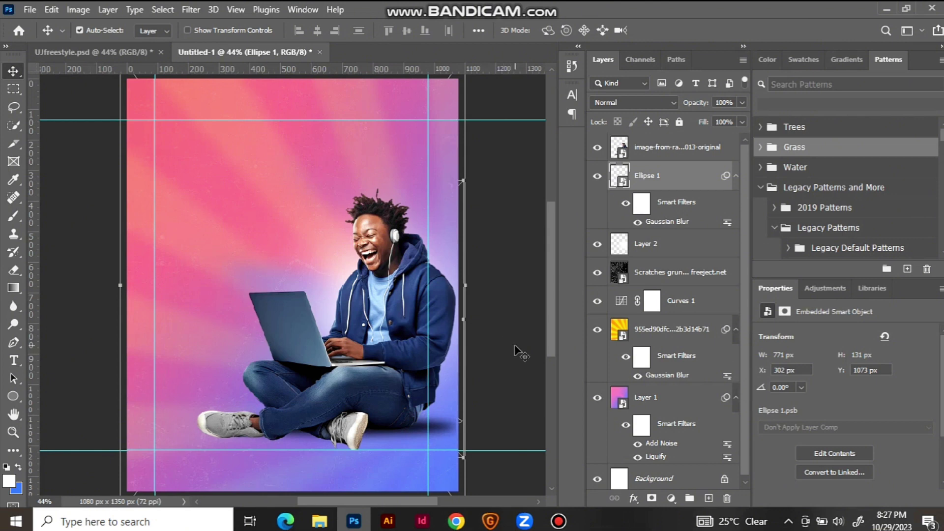
pyautogui.click(659, 223)
pyautogui.doubleClick(660, 224)
pyautogui.moveTo(614, 365); pyautogui.dragTo(616, 367)
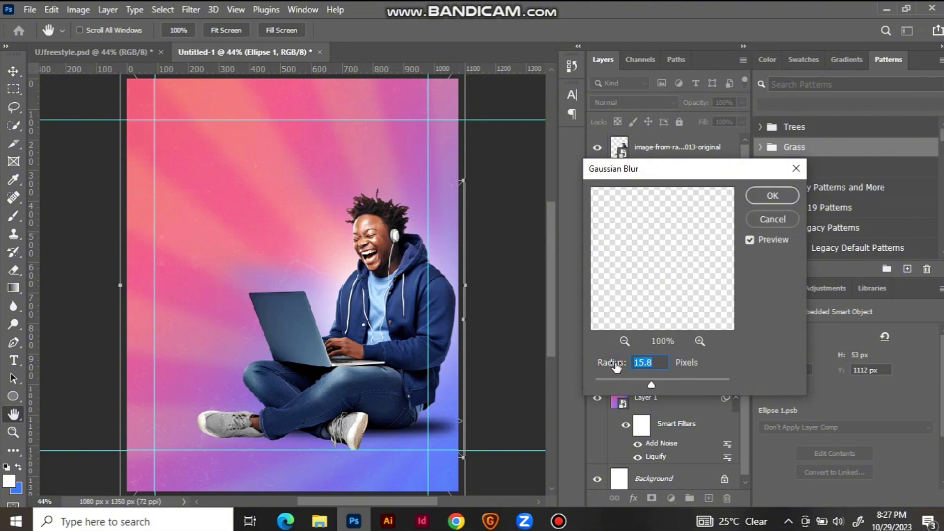
pyautogui.click(771, 198)
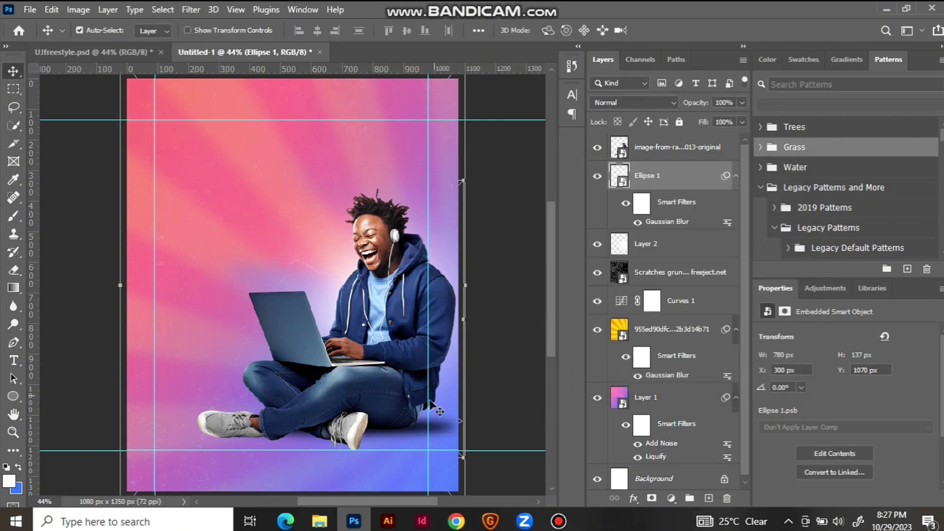
pyautogui.press('ctrl')
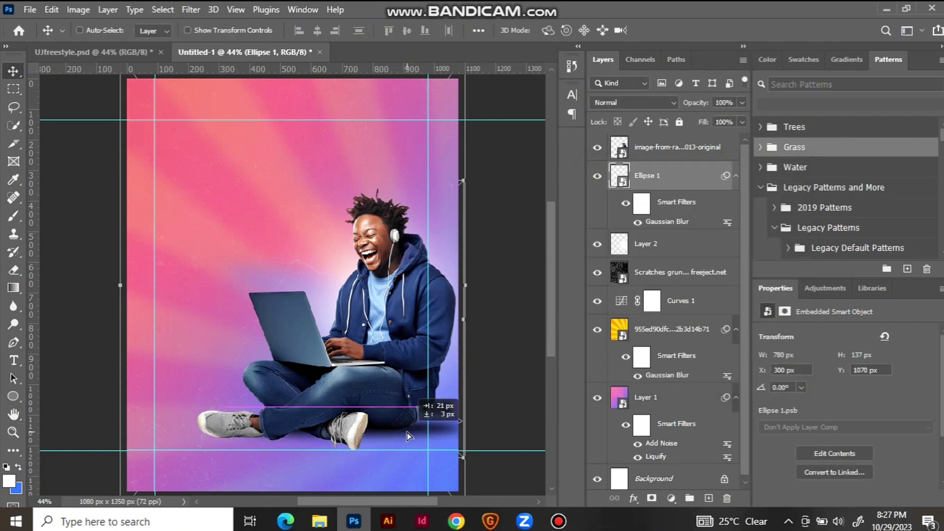
pyautogui.keyDown('ctrl'); pyautogui.click(491, 358); pyautogui.keyUp('ctrl')
# Step: Add the white headline "make every moment count" in the upper-left area of the flyer, with one word per line
pyautogui.press('t')
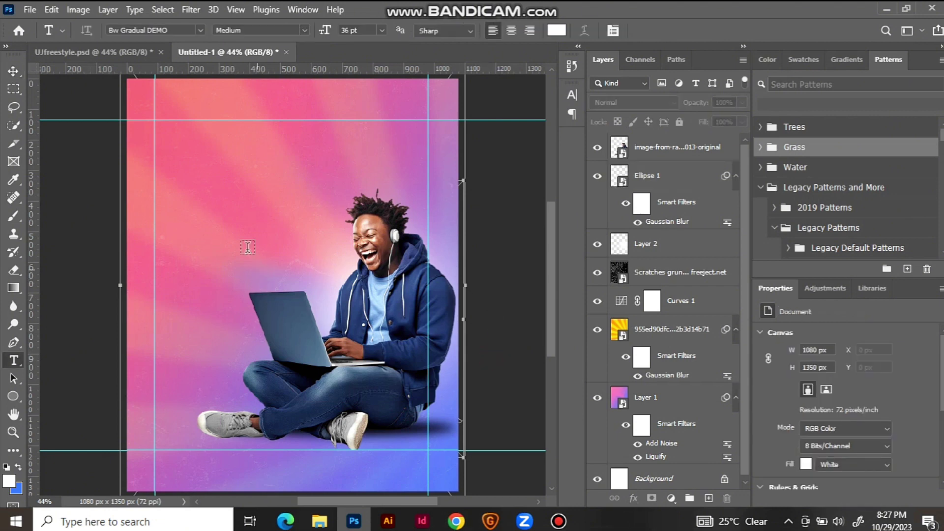
pyautogui.click(171, 160)
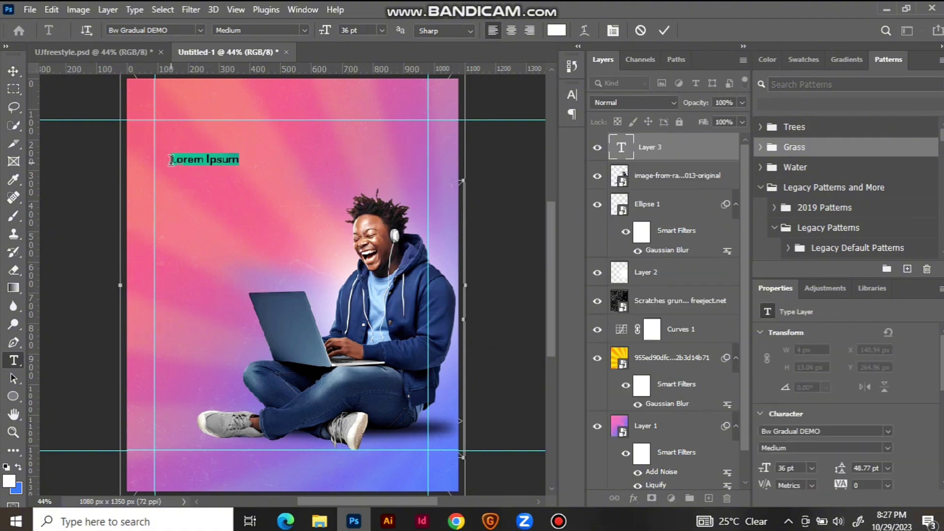
pyautogui.write('make')
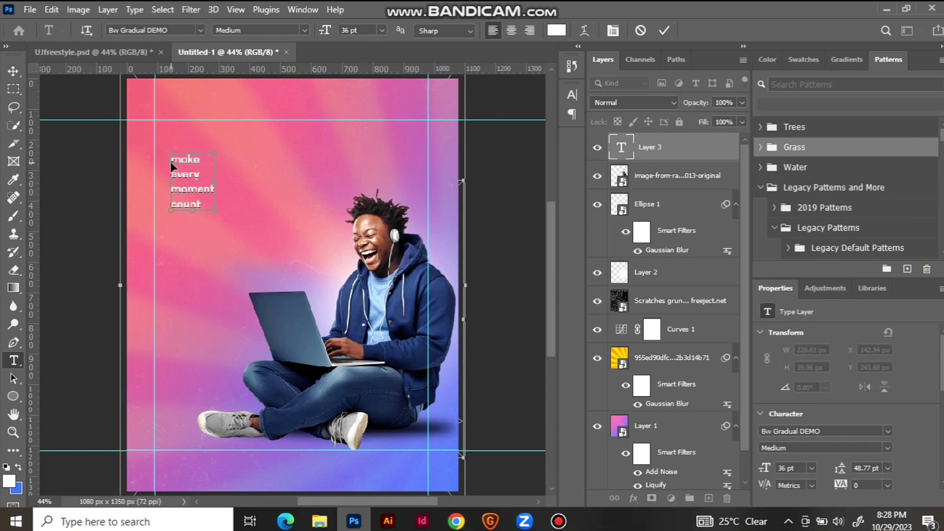
# Step: Set the whole headline to the Bold style of Bw Gradual DEMO at 72 pt
pyautogui.hotkey('ctrl', 'a')
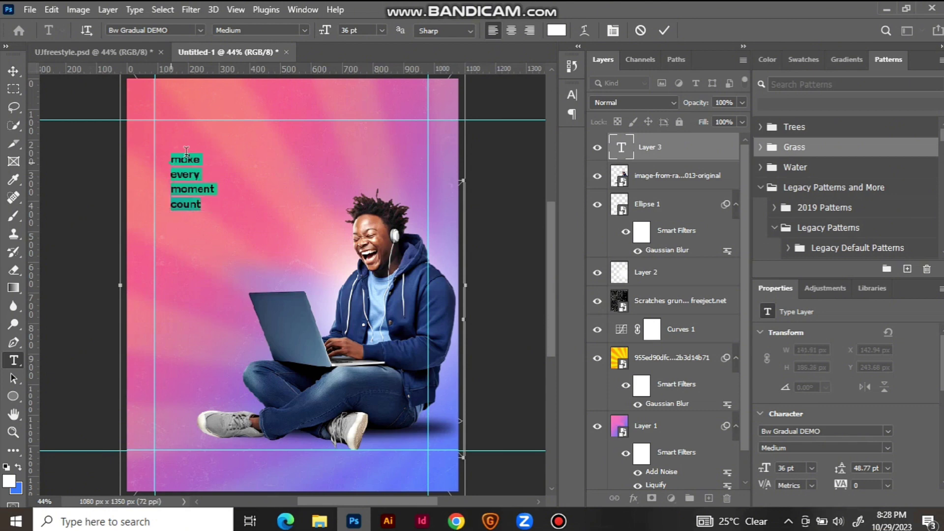
pyautogui.click(305, 33)
pyautogui.click(278, 132)
pyautogui.click(382, 31)
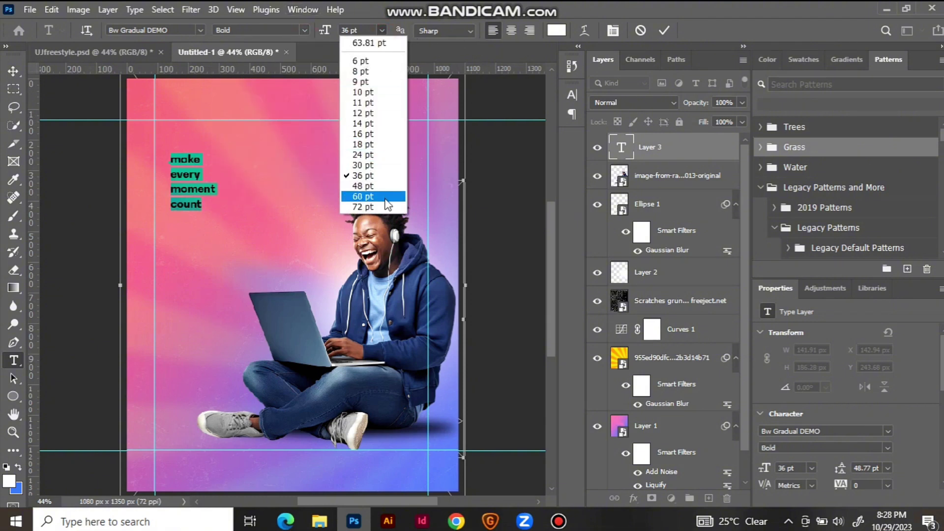
pyautogui.click(378, 206)
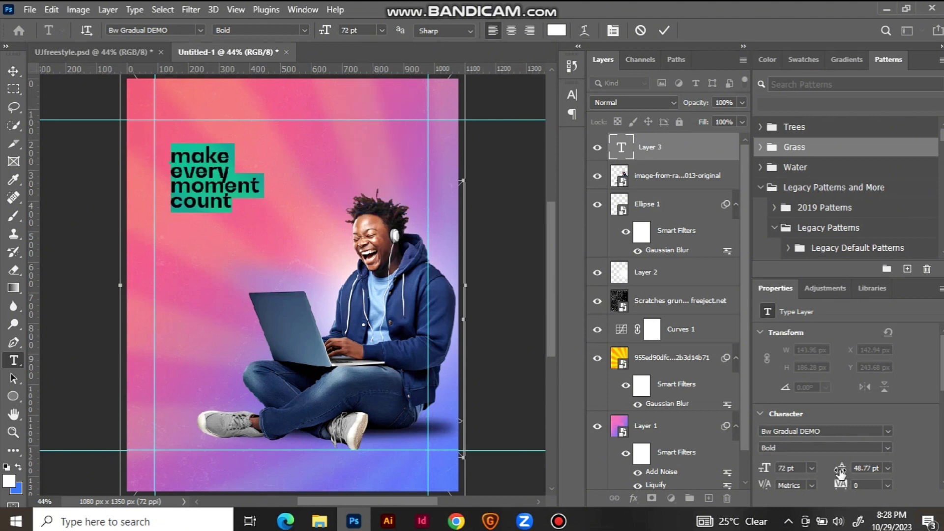
# Step: Set the headline's leading to 1.2 times its font size (72*1.2)
pyautogui.doubleClick(877, 467)
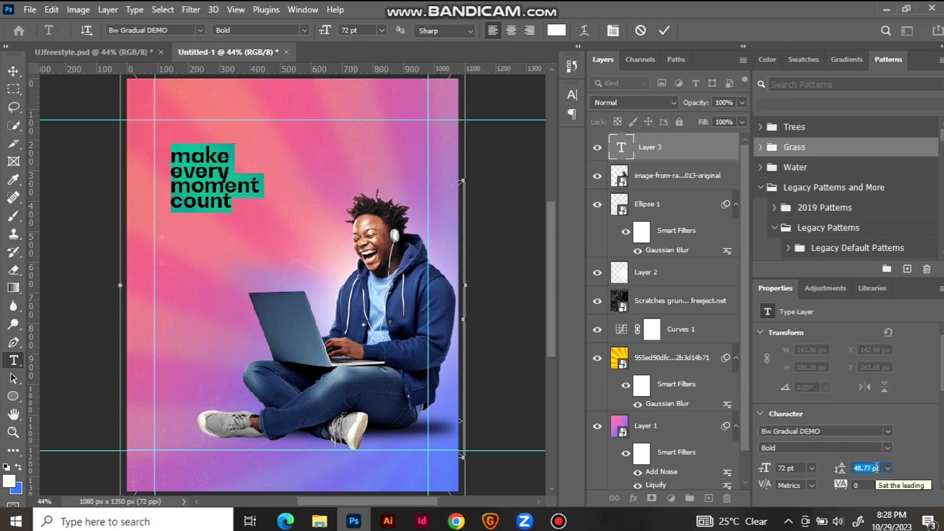
pyautogui.write('72*1.')
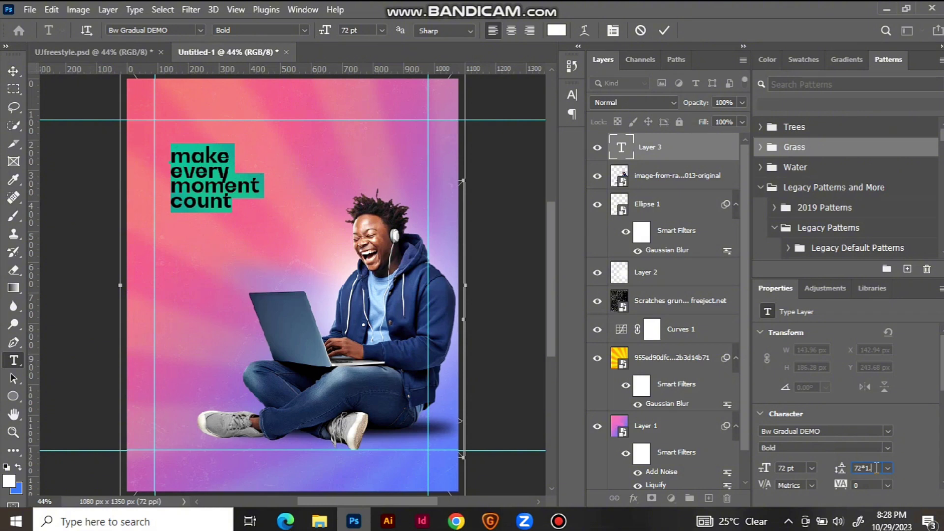
pyautogui.write('2')
pyautogui.press('Return')
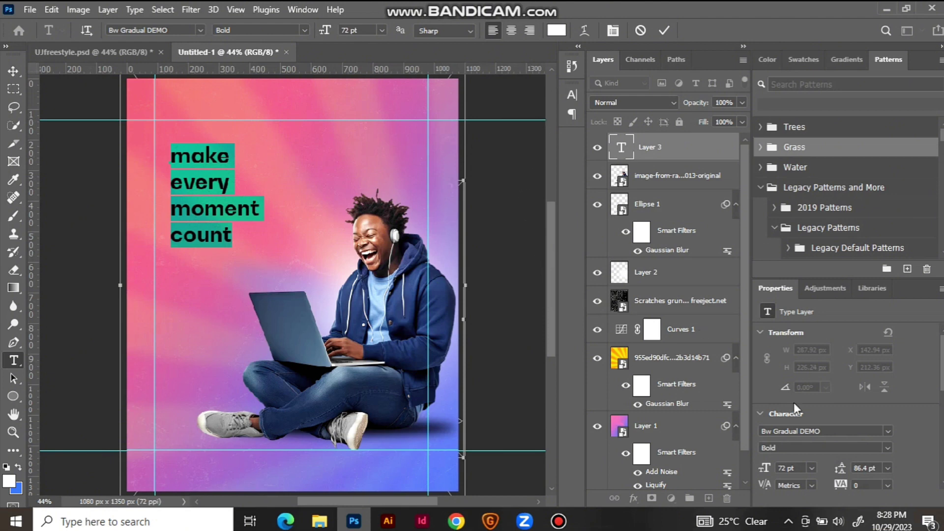
# Step: Tighten the leading of the four headline lines to 60 pt and commit the text
pyautogui.moveTo(844, 469); pyautogui.dragTo(588, 232)
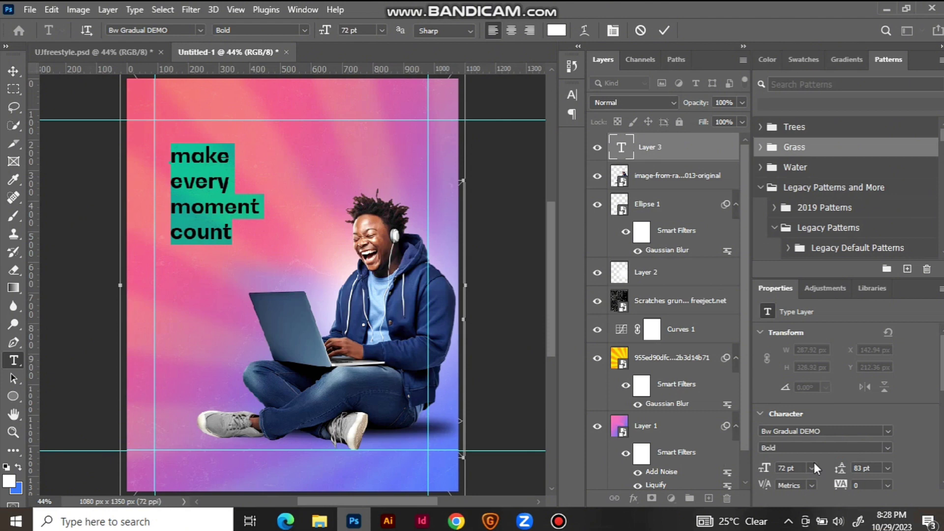
pyautogui.moveTo(841, 466); pyautogui.dragTo(837, 474)
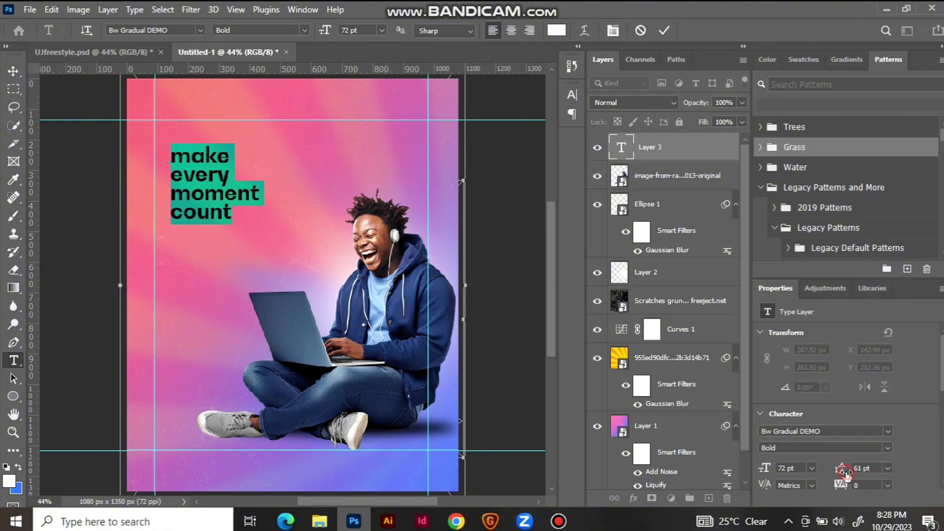
pyautogui.moveTo(844, 474); pyautogui.dragTo(845, 475)
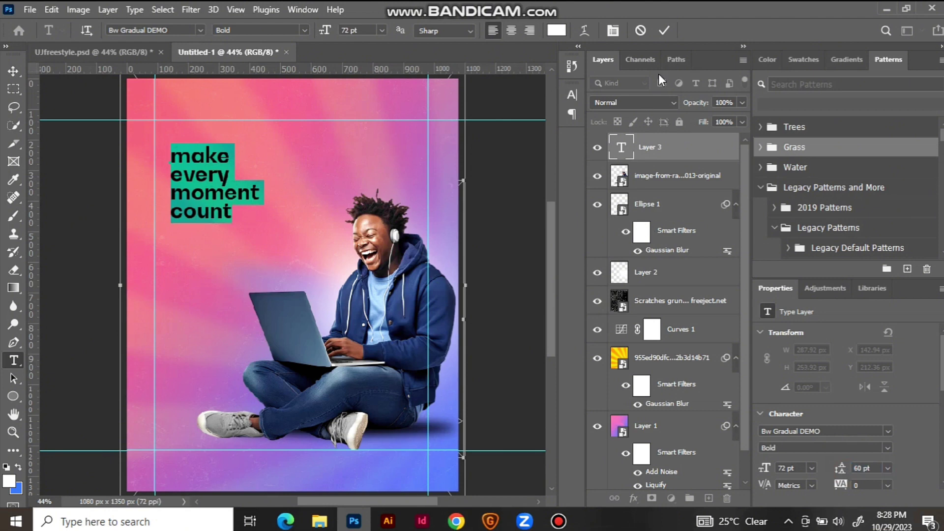
pyautogui.click(664, 31)
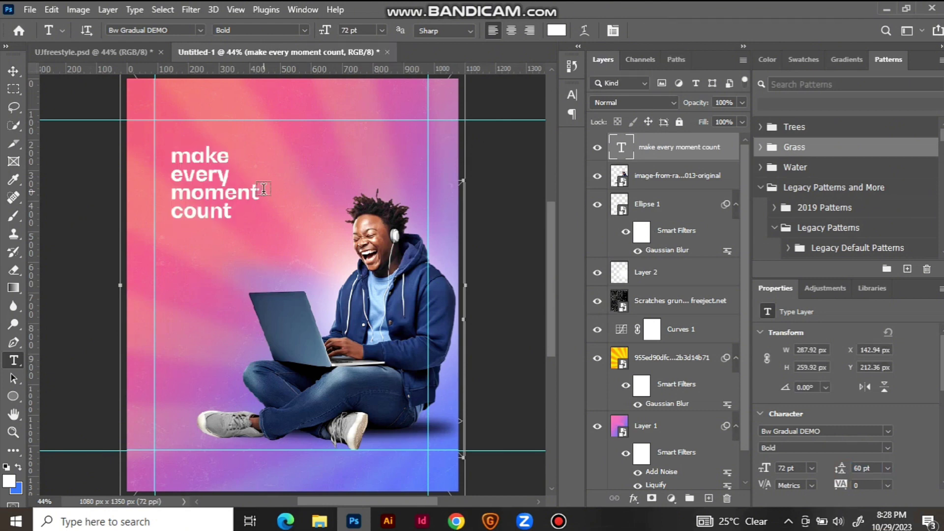
# Step: Enlarge the headline to 168.58% and align it to the left margin guide at X 90, Y 180 px
pyautogui.press('v')
pyautogui.hotkey('ctrl', 't')
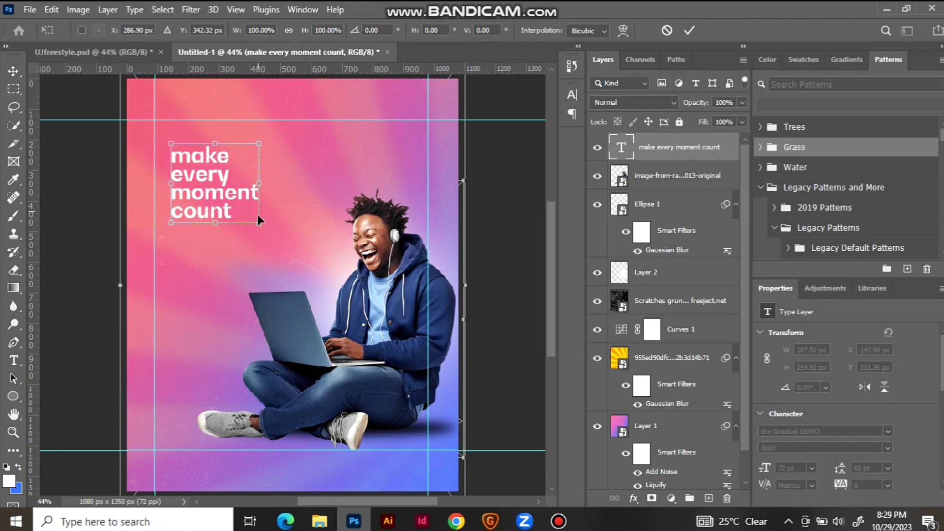
pyautogui.moveTo(260, 225); pyautogui.dragTo(305, 264)
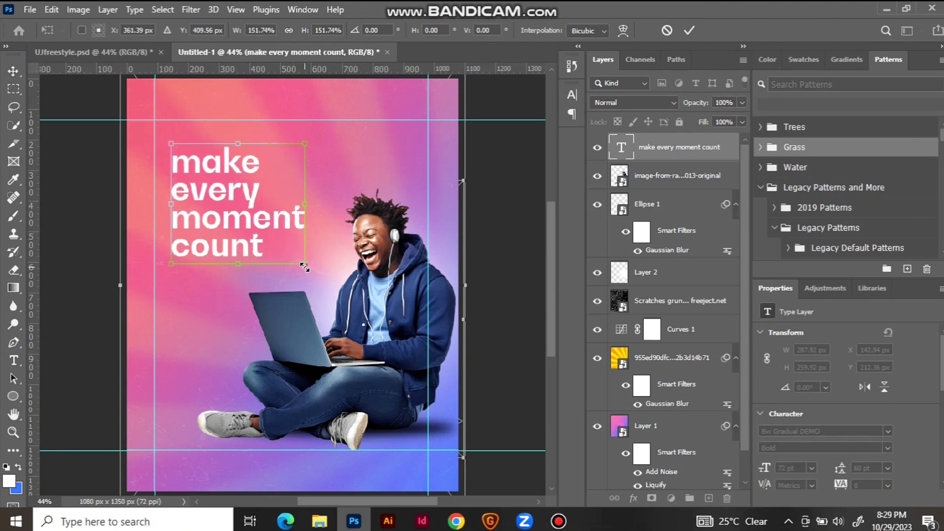
pyautogui.moveTo(276, 225); pyautogui.dragTo(259, 220)
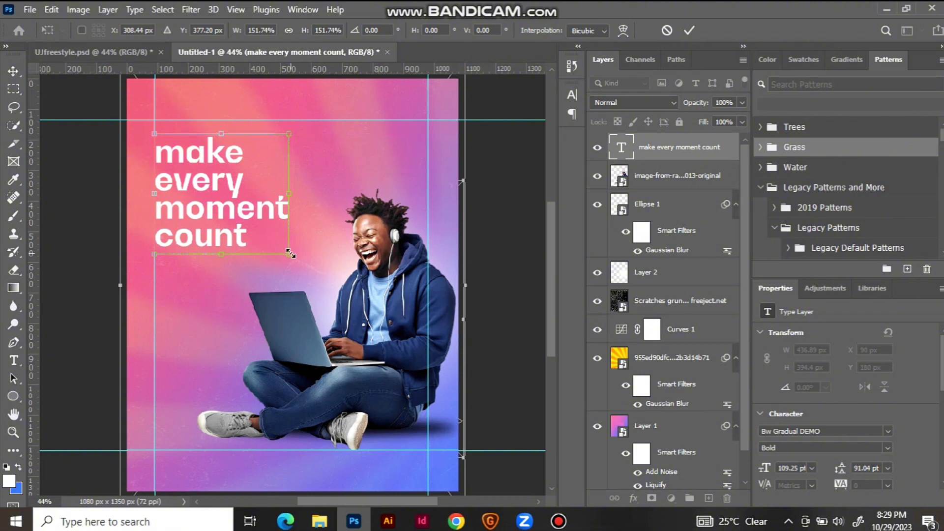
pyautogui.moveTo(290, 255); pyautogui.dragTo(303, 269)
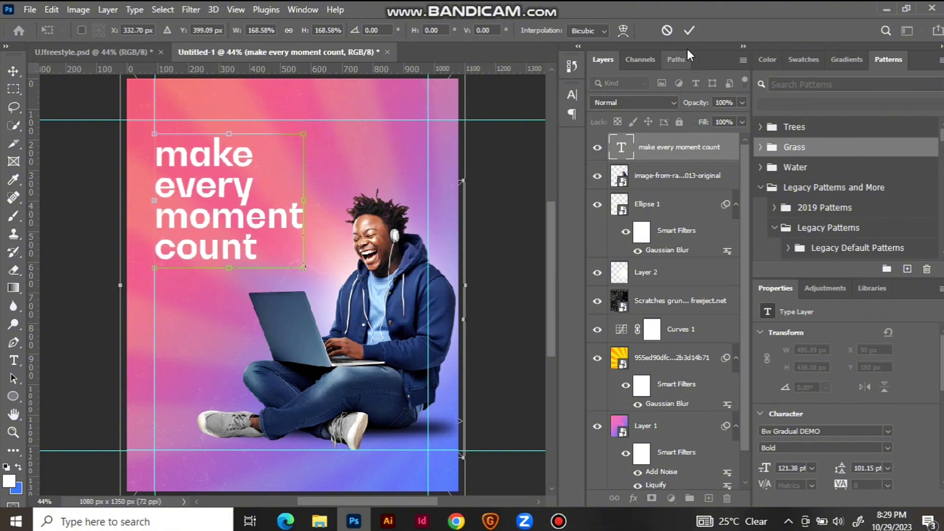
pyautogui.click(694, 31)
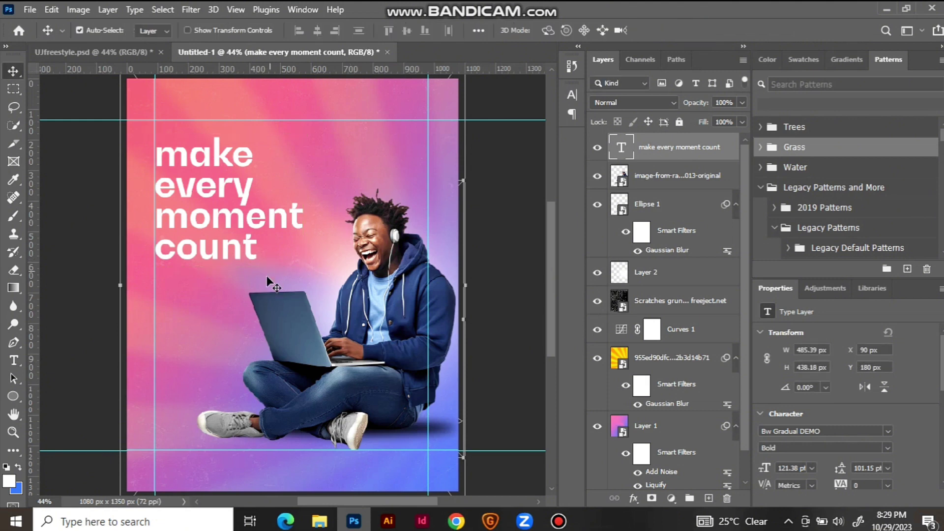
# Step: Add a full stop after "count" and move the headline straight down to Y 205 px
pyautogui.doubleClick(256, 251)
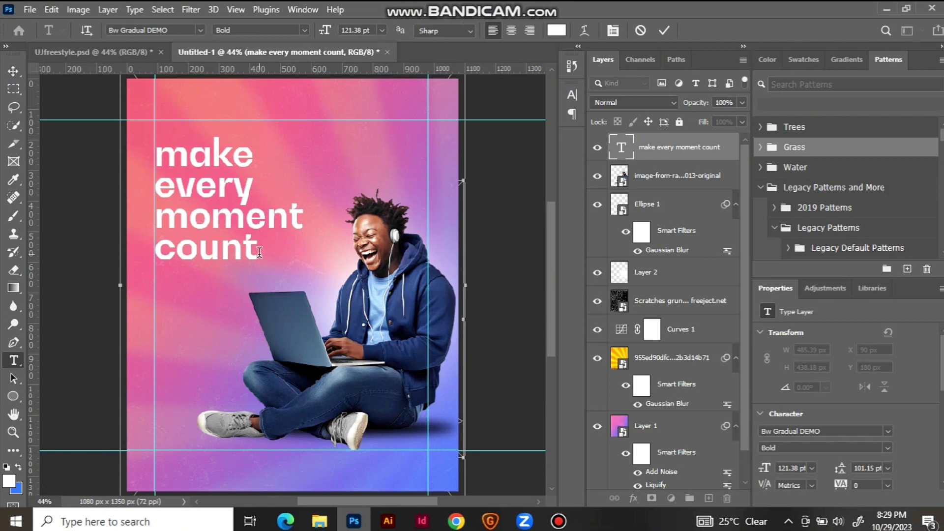
pyautogui.hotkey('ctrl', 'a')
pyautogui.click(664, 29)
pyautogui.press('v')
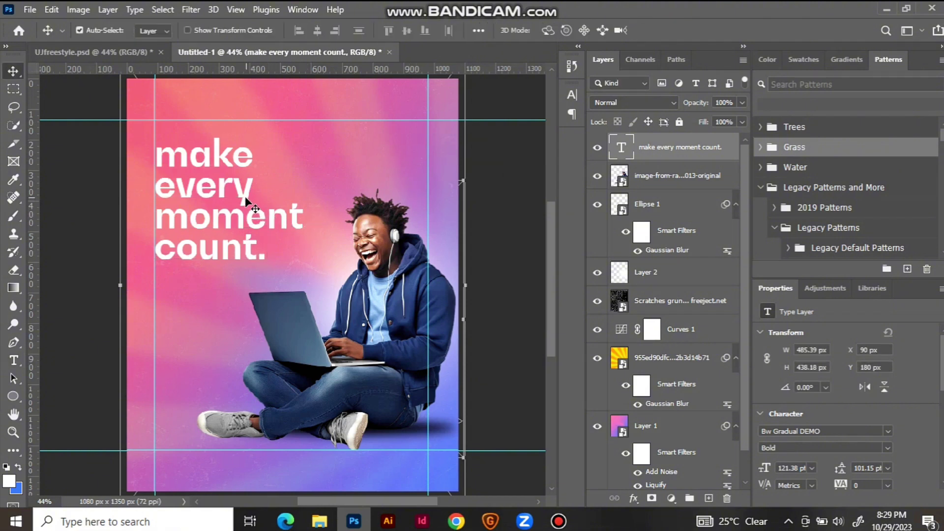
pyautogui.moveTo(245, 199); pyautogui.dragTo(246, 208)
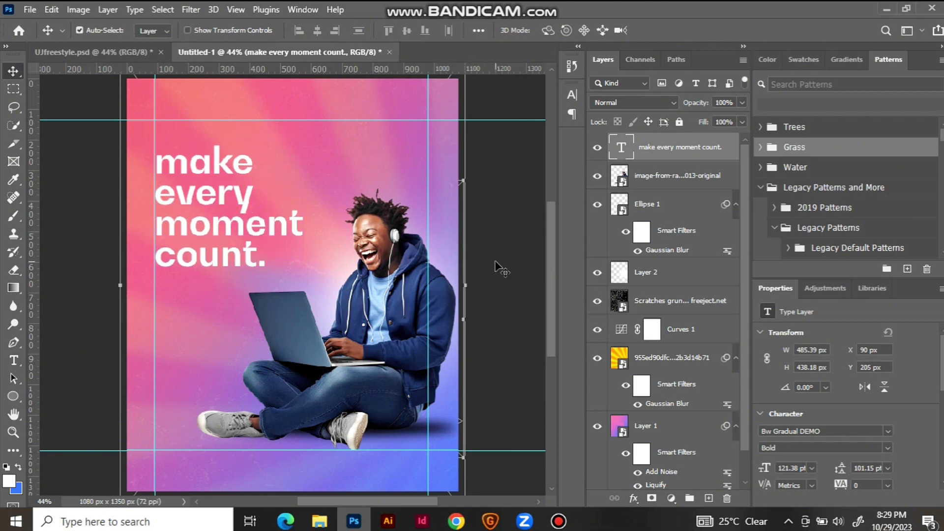
pyautogui.click(481, 279)
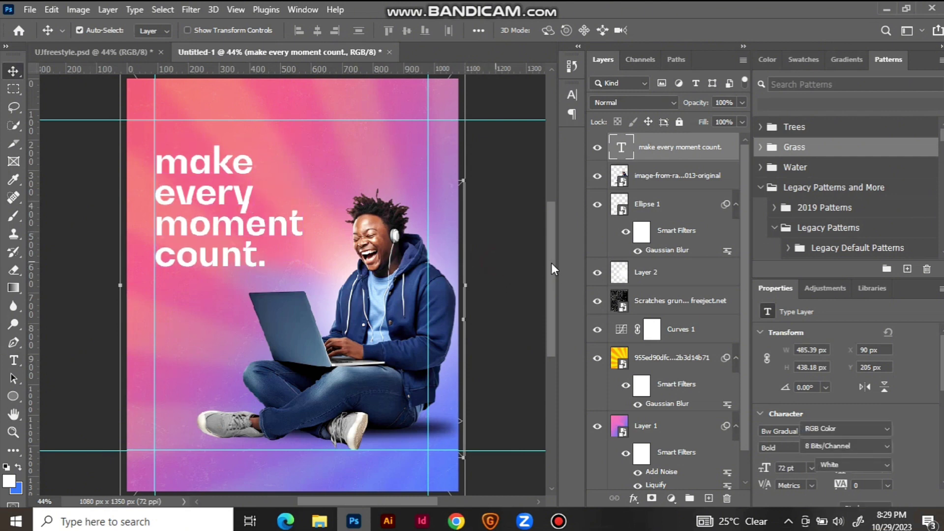
# Step: Duplicate the layer with the man and laptop directly above the original
pyautogui.click(306, 344)
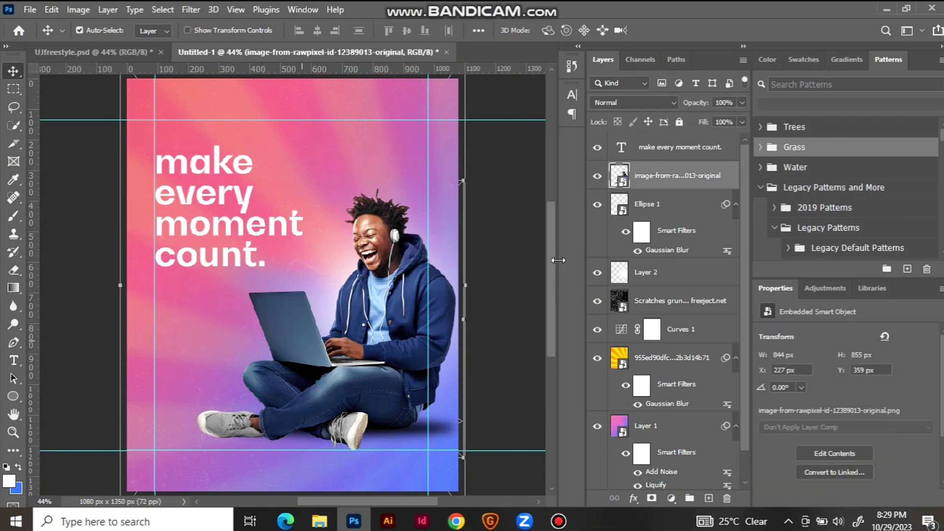
pyautogui.doubleClick(655, 177)
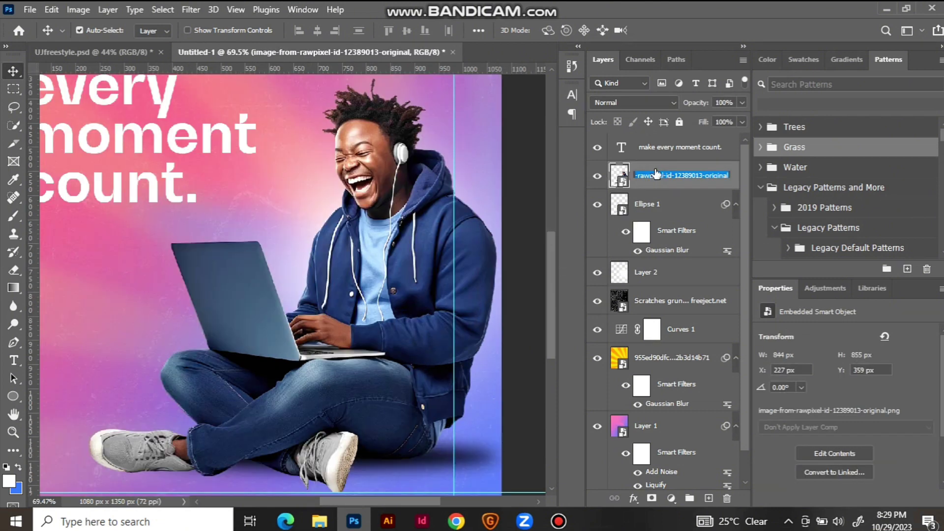
pyautogui.press('Return')
pyautogui.hotkey('ctrl', '0')
pyautogui.hotkey('ctrl', 'j')
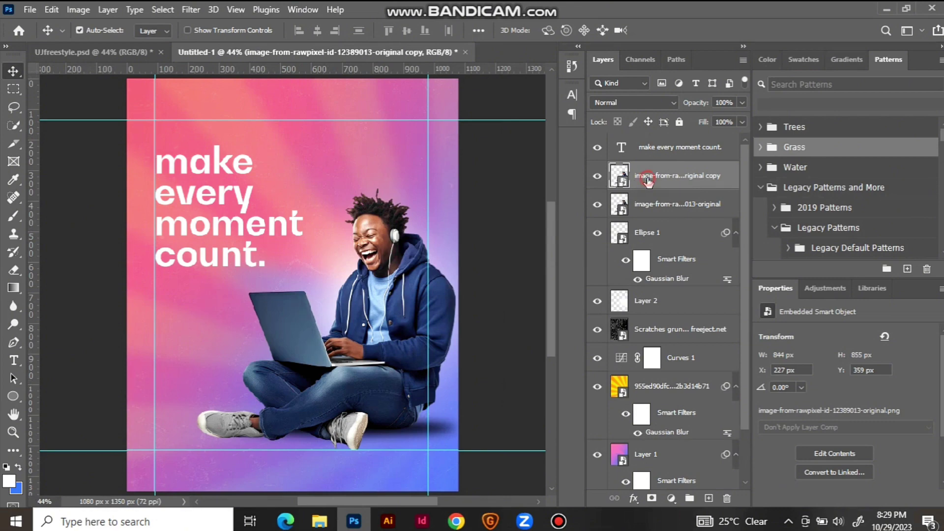
# Step: Rasterize the duplicated man layer and draw a white rectangle of about 430 x 87 px across the laptop's base
pyautogui.rightClick(648, 182)
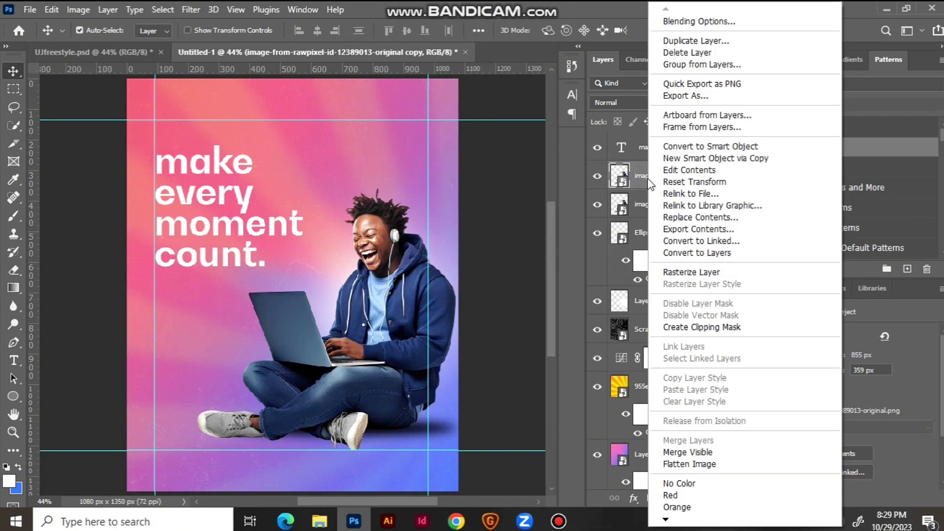
pyautogui.click(683, 272)
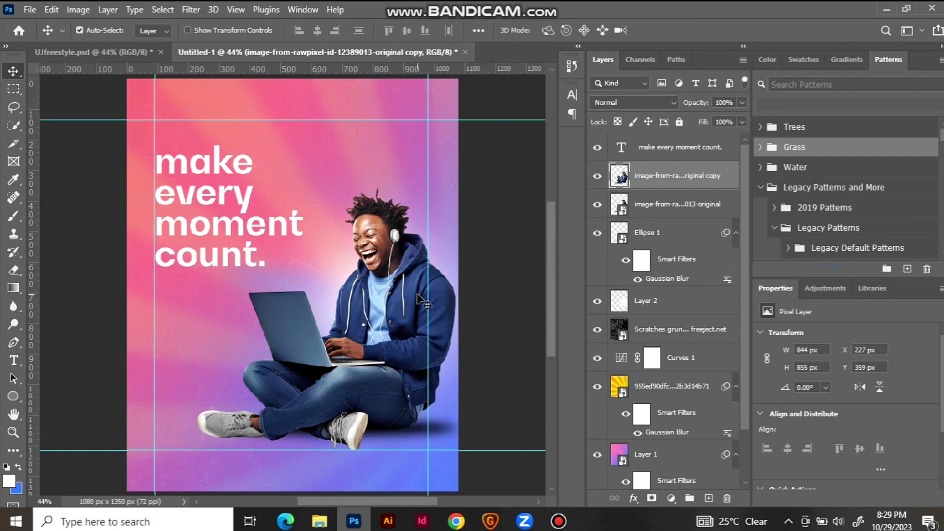
pyautogui.press('u')
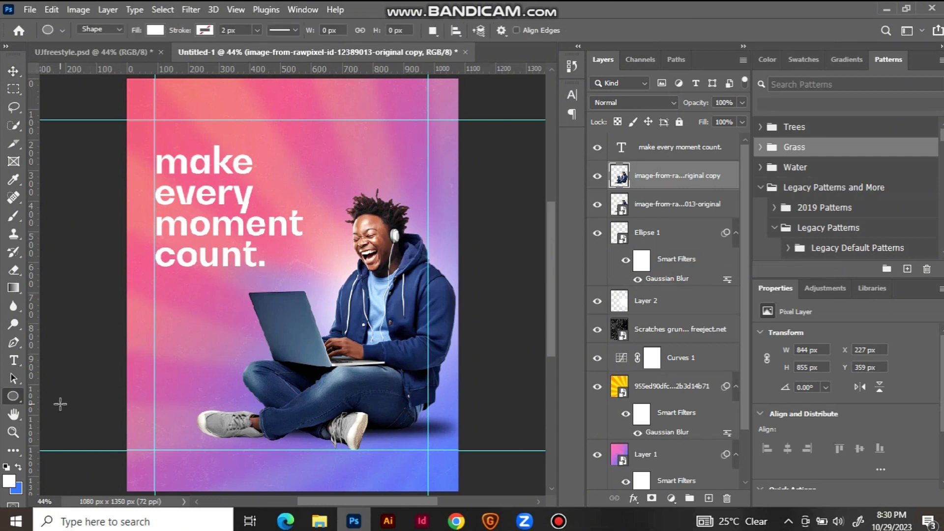
pyautogui.rightClick(15, 398)
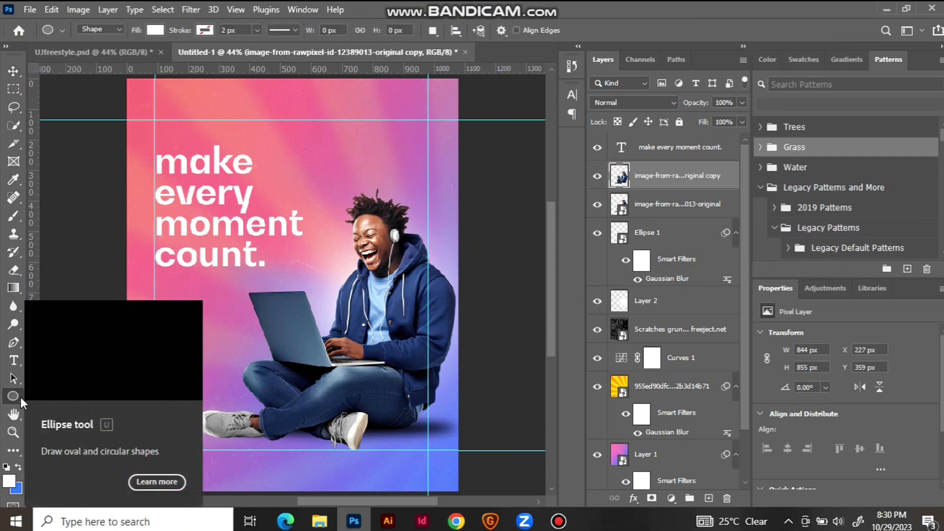
pyautogui.click(69, 396)
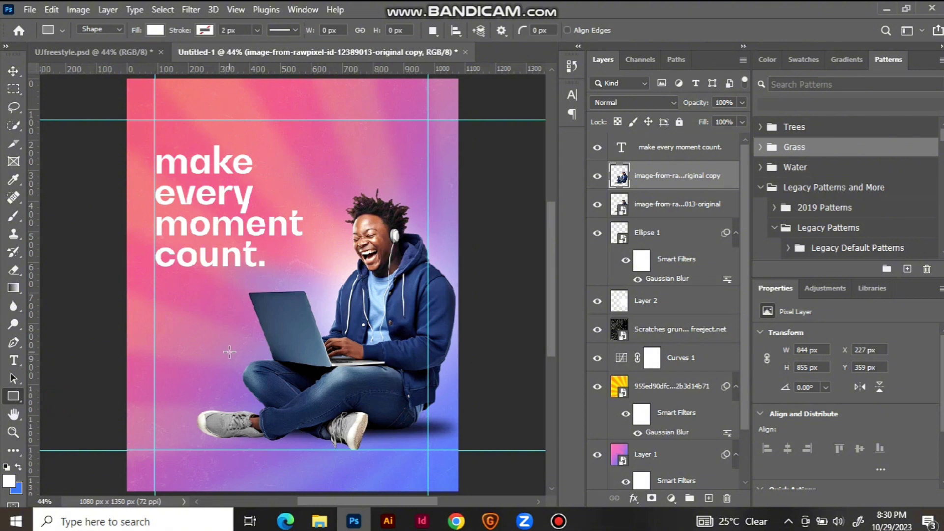
pyautogui.moveTo(228, 348); pyautogui.dragTo(359, 374)
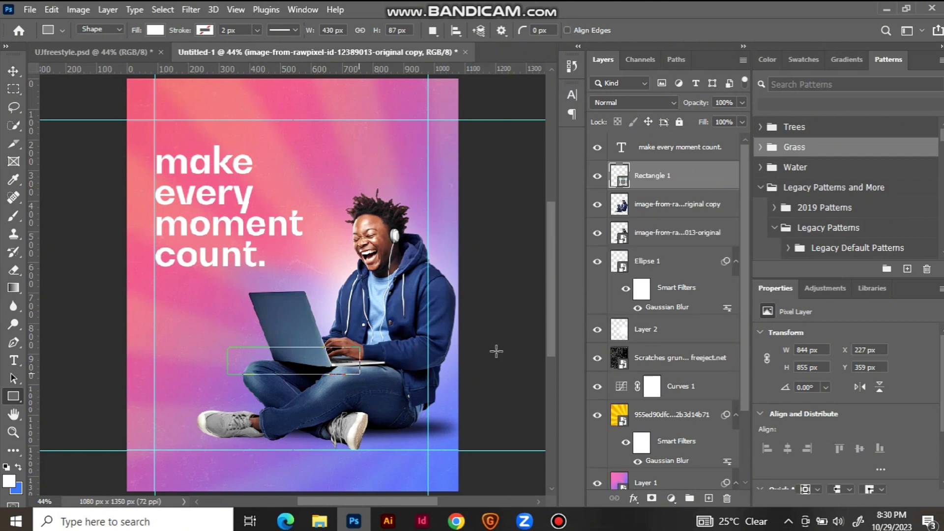
pyautogui.press('v')
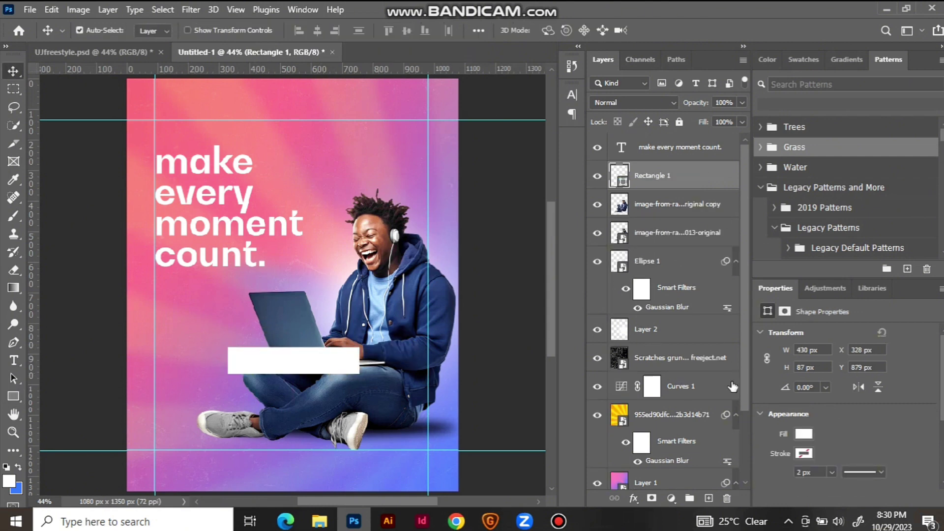
# Step: Round all four corners of the white rectangle to 11 px
pyautogui.scroll(-3, 943, 433)
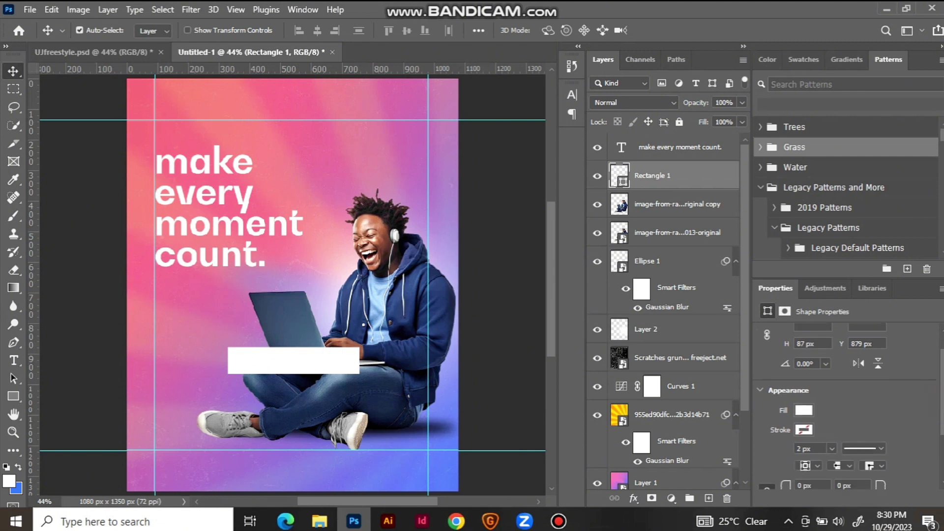
pyautogui.moveTo(790, 450); pyautogui.dragTo(791, 452)
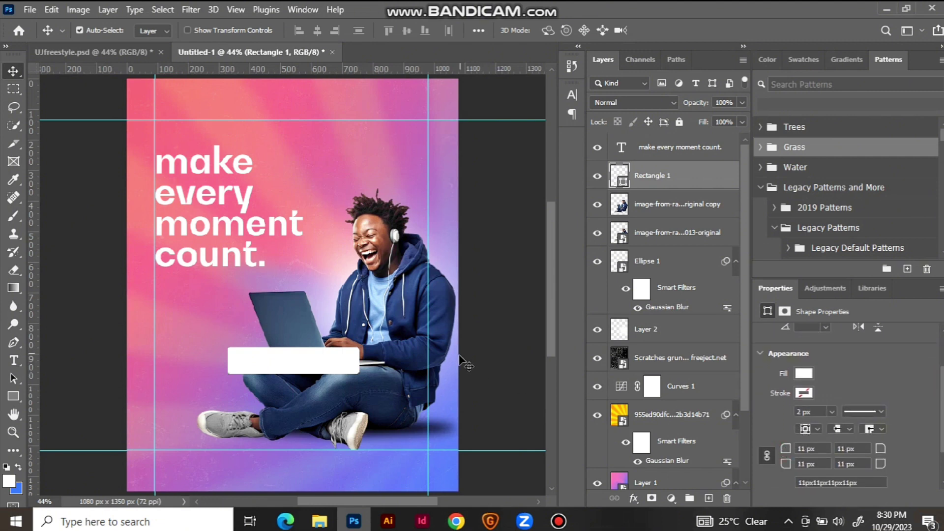
pyautogui.click(470, 367)
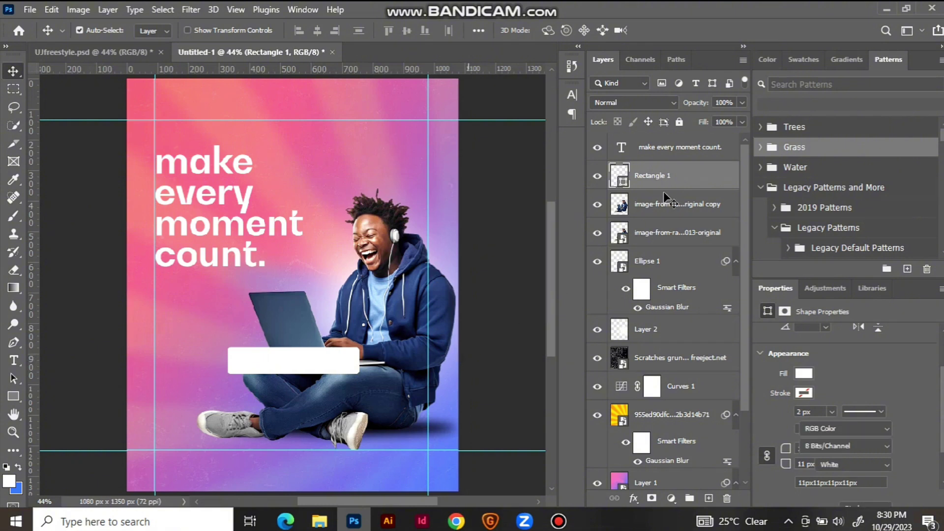
# Step: Copy the rectangle-shaped area of the rasterized man layer to a new layer and hide the white rectangle
pyautogui.click(659, 205)
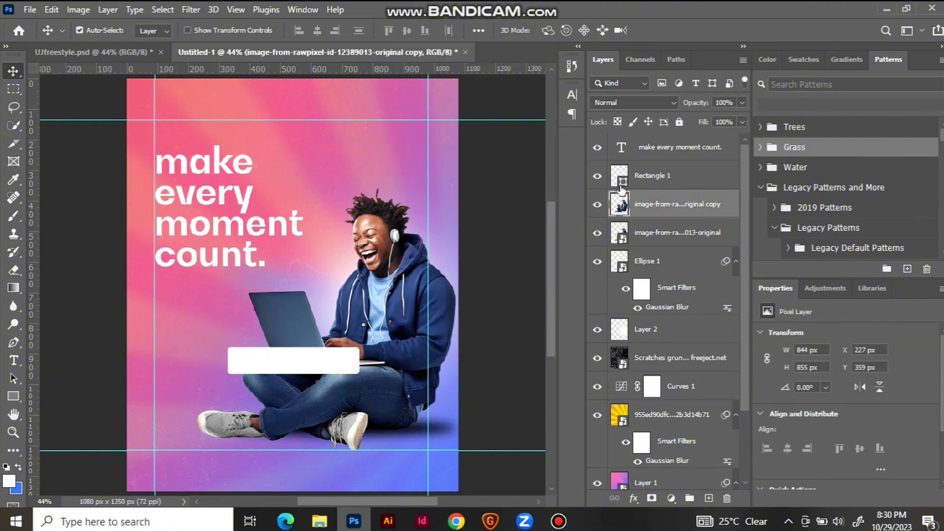
pyautogui.keyDown('ctrl'); pyautogui.click(616, 183); pyautogui.keyUp('ctrl')
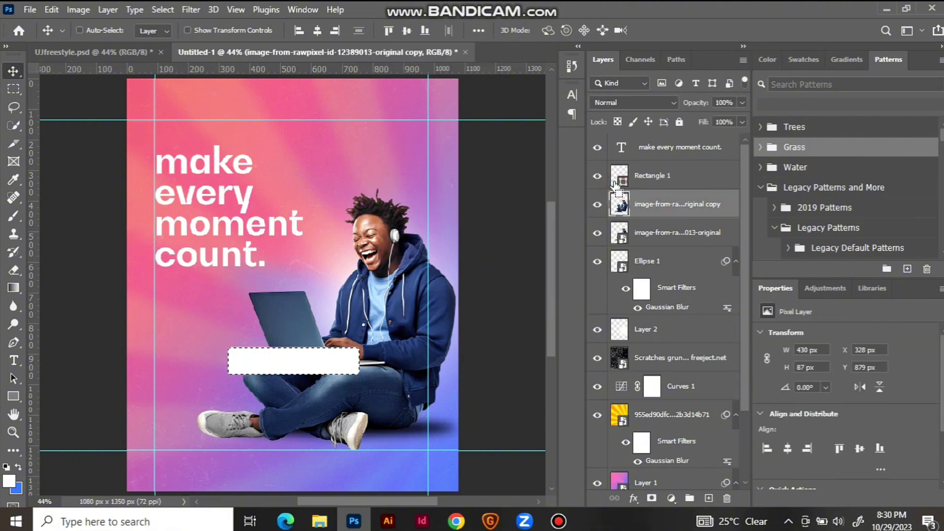
pyautogui.hotkey('ctrl', 'j')
pyautogui.click(598, 175)
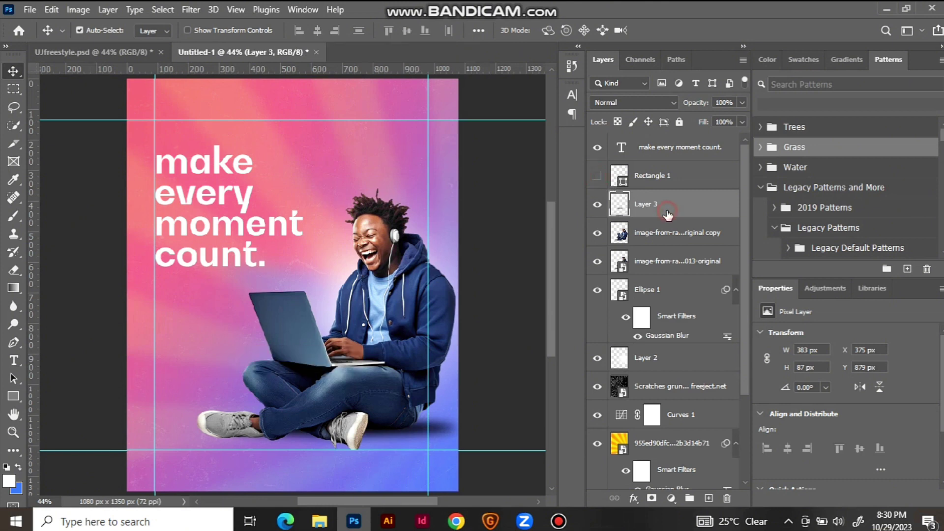
# Step: Convert the copied strip layer to a smart object, apply a Gaussian Blur to it and collapse its filter list
pyautogui.rightClick(667, 213)
pyautogui.click(708, 195)
pyautogui.click(199, 10)
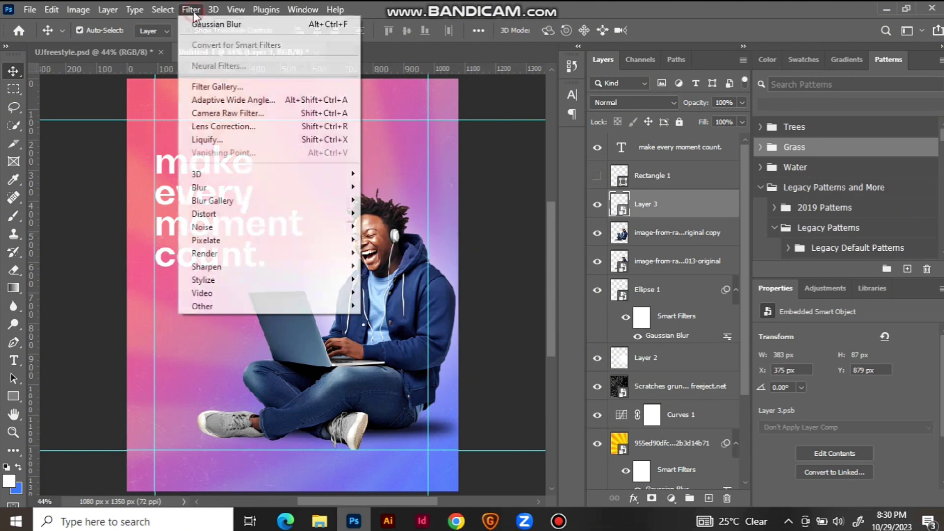
pyautogui.click(207, 26)
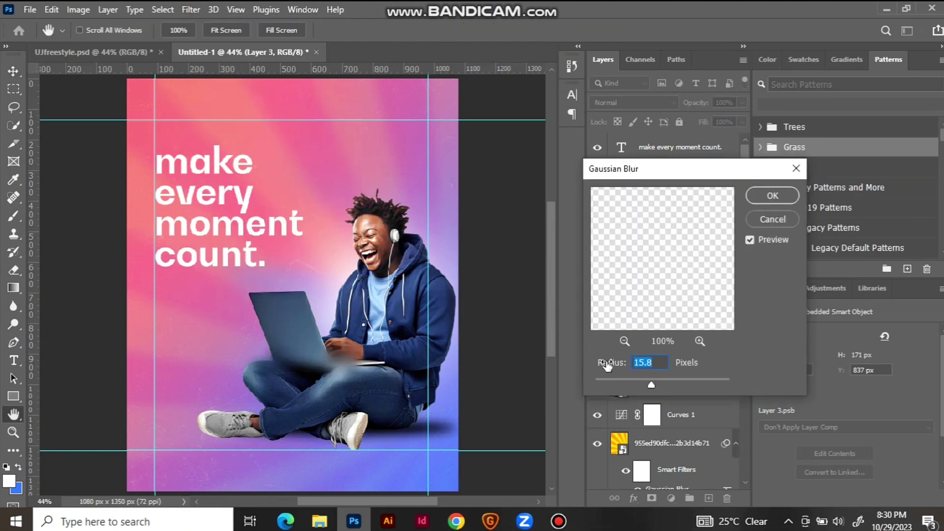
pyautogui.moveTo(607, 364); pyautogui.dragTo(610, 366)
pyautogui.click(765, 196)
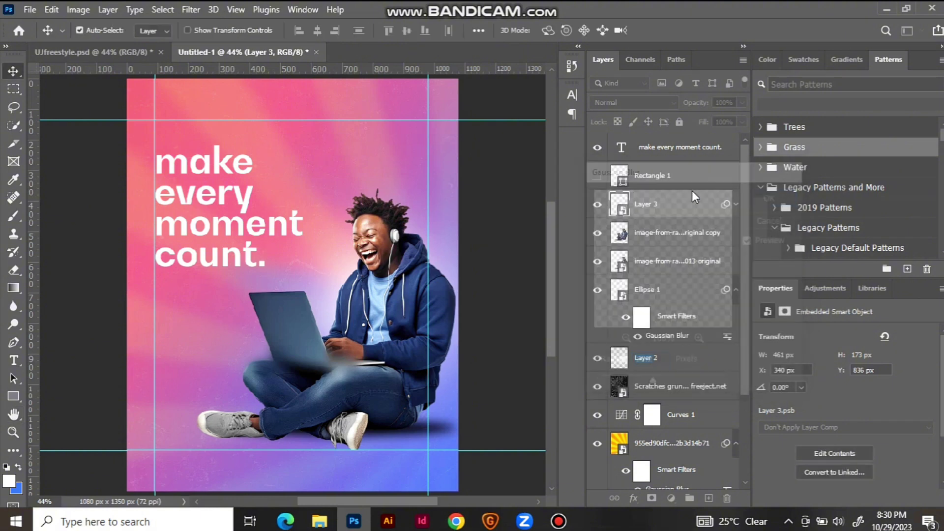
pyautogui.click(736, 205)
# Step: Show the white rectangle again and set its blend mode to Soft Light
pyautogui.click(596, 176)
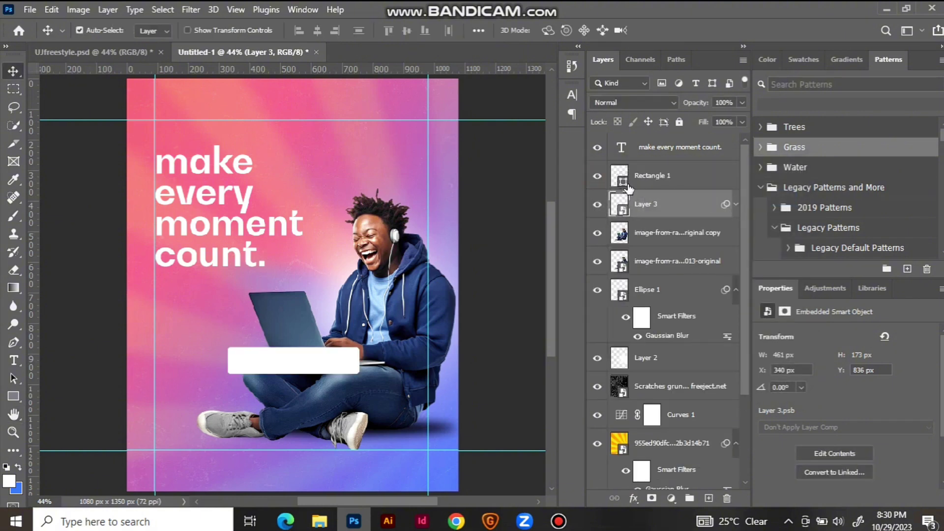
pyautogui.click(645, 177)
pyautogui.click(645, 102)
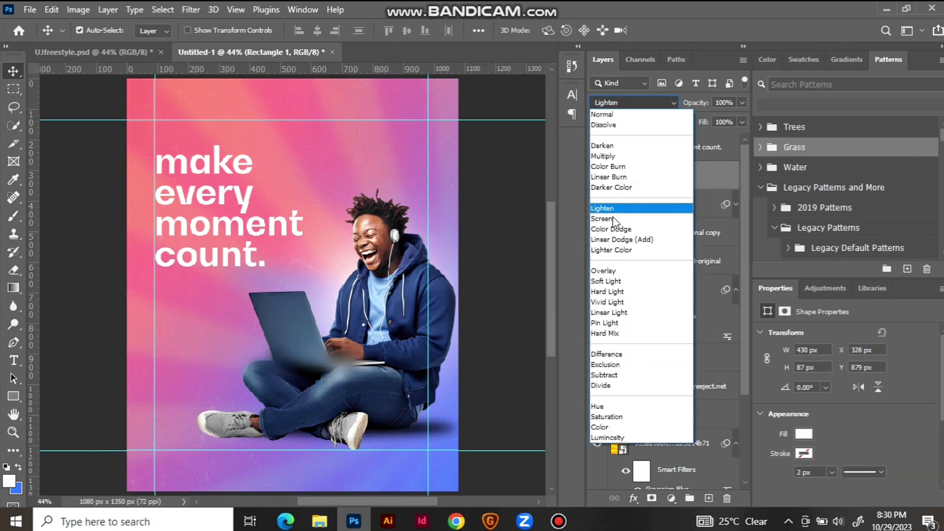
pyautogui.click(610, 280)
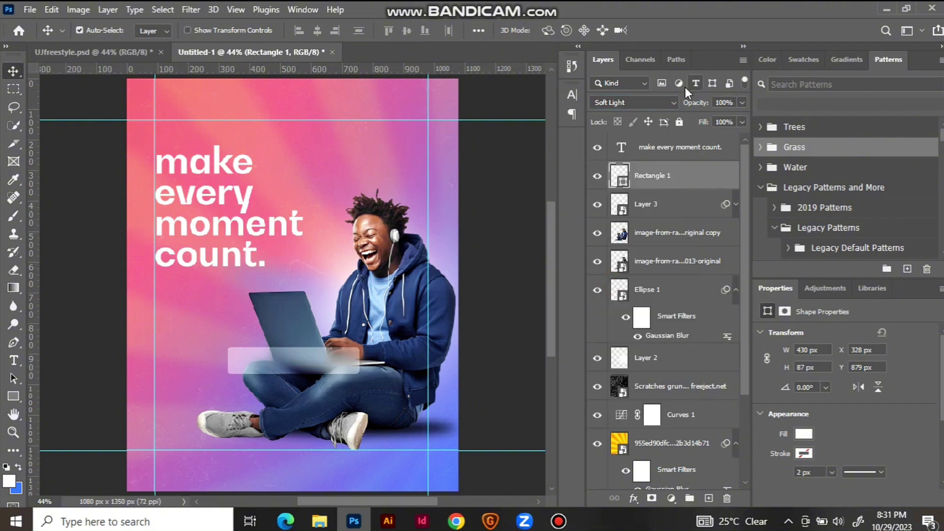
pyautogui.click(659, 102)
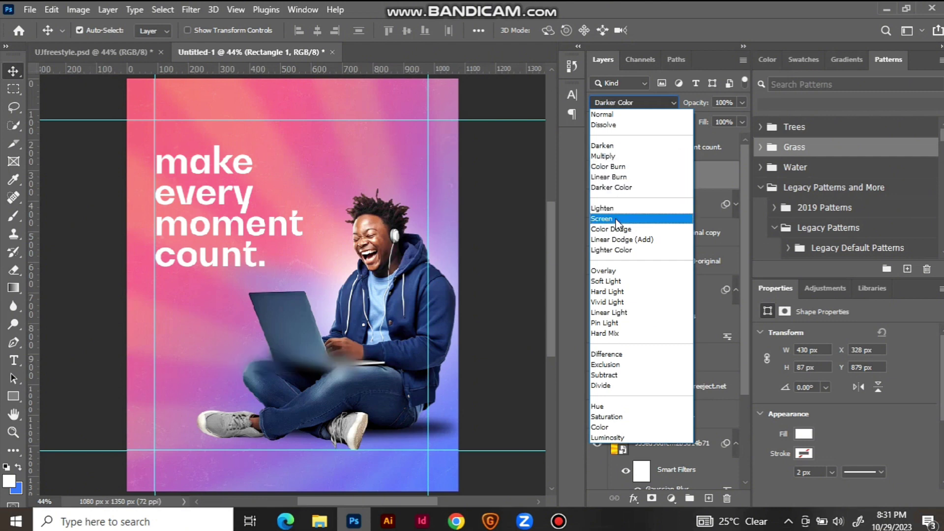
pyautogui.click(606, 283)
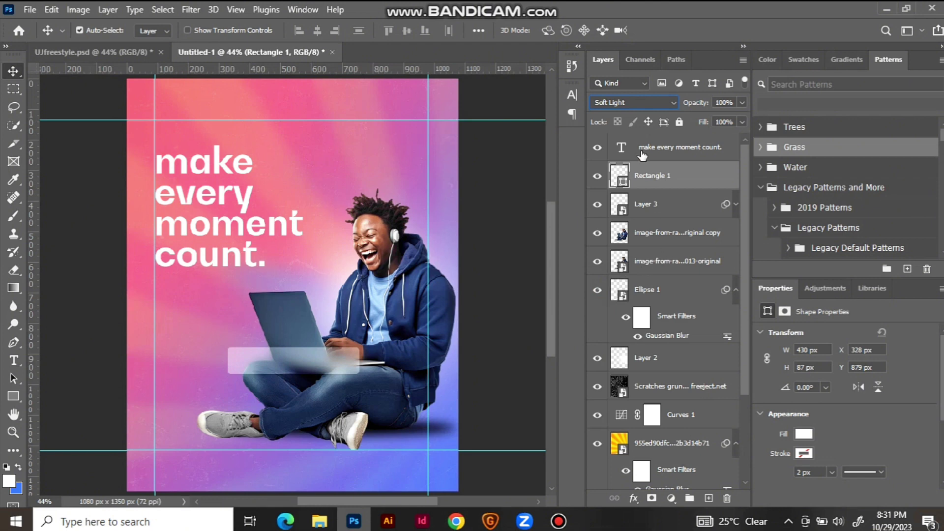
# Step: Open the Add Noise filter for the blurred strip layer beneath the rectangle
pyautogui.click(645, 205)
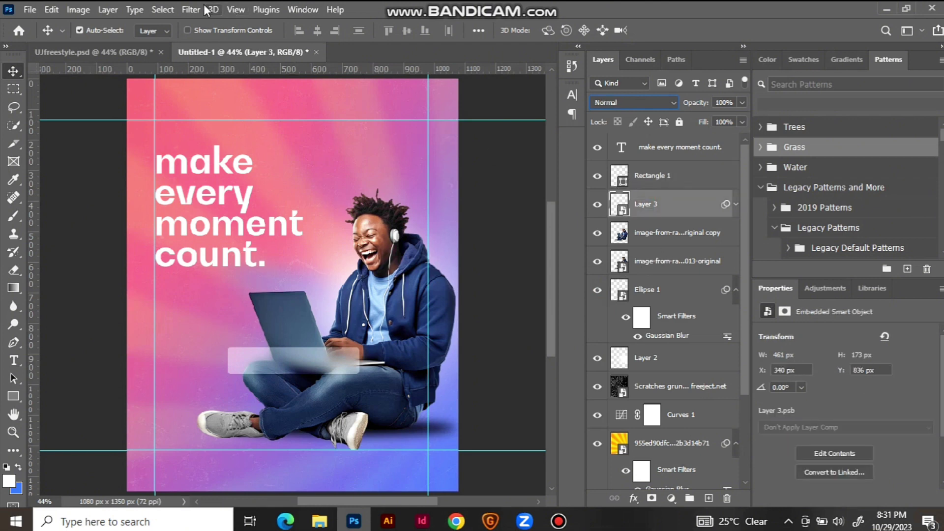
pyautogui.click(191, 10)
pyautogui.moveTo(227, 227)
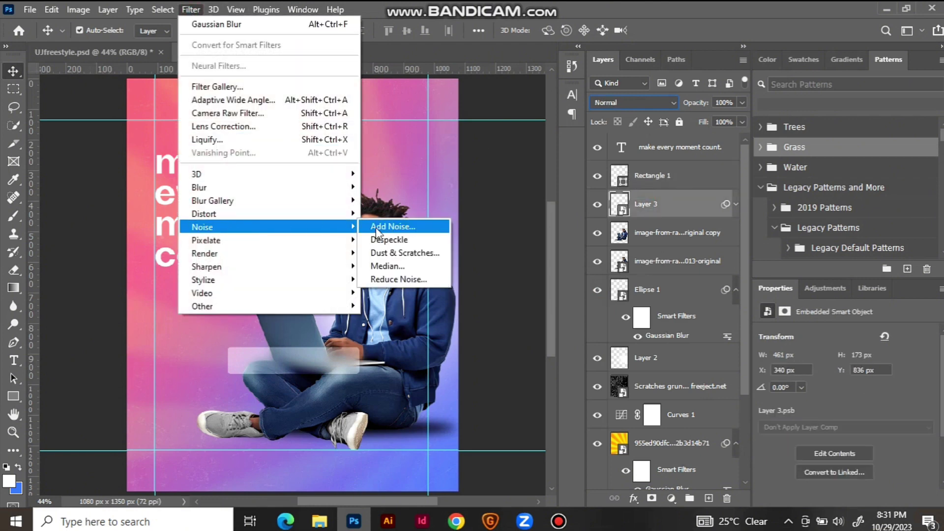
pyautogui.click(375, 227)
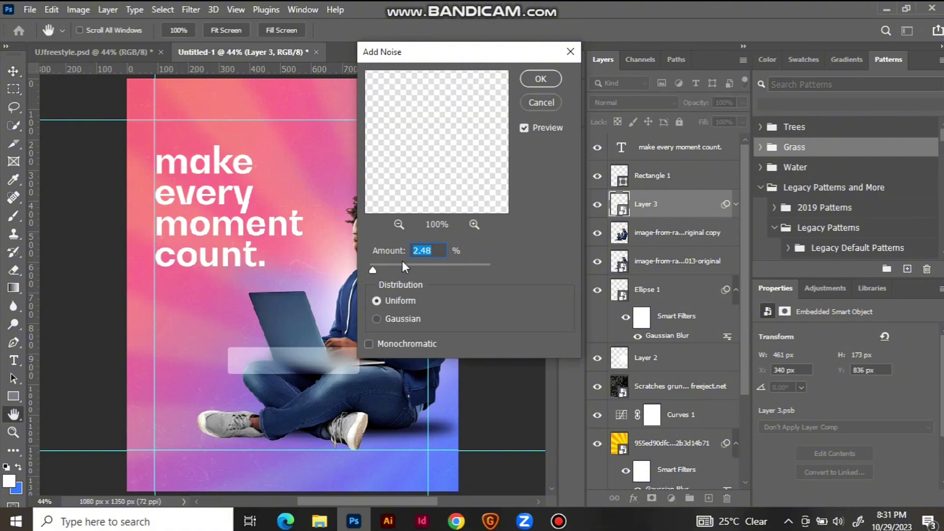